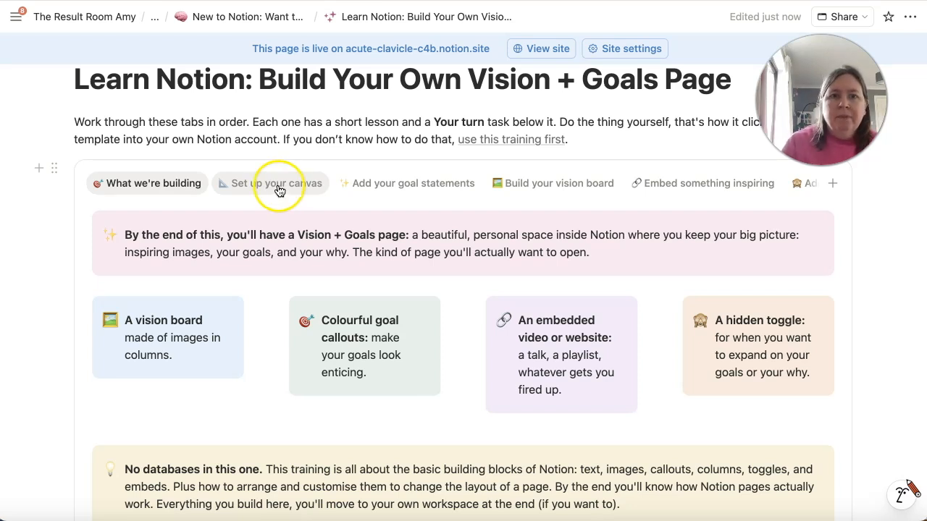
Open the "Set up your canvas" lesson and show its full width instructions
{"action": "left_click", "coordinate": [278, 189]}
{"action": "scroll", "coordinate": [279, 190], "scroll_direction": "down", "scroll_amount": 2}
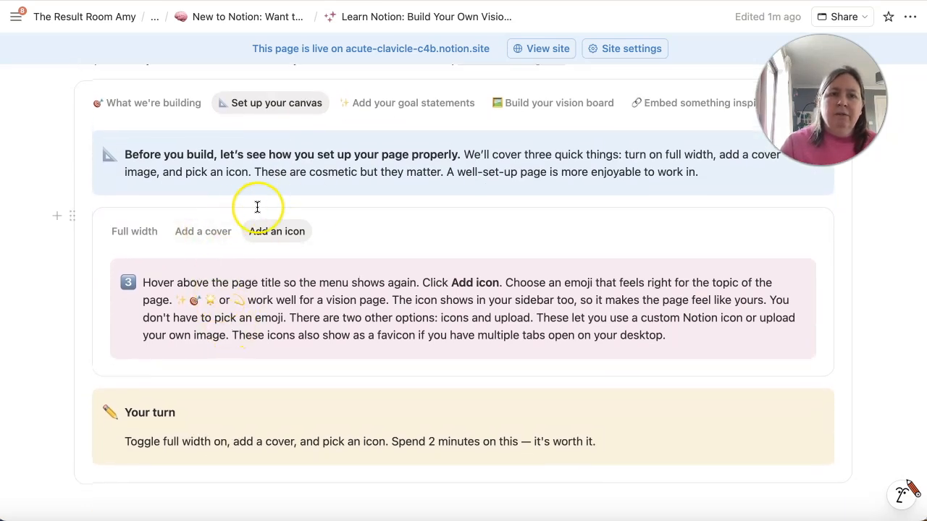
{"action": "left_click", "coordinate": [139, 233]}
{"action": "scroll", "coordinate": [199, 332], "scroll_direction": "down", "scroll_amount": 1}
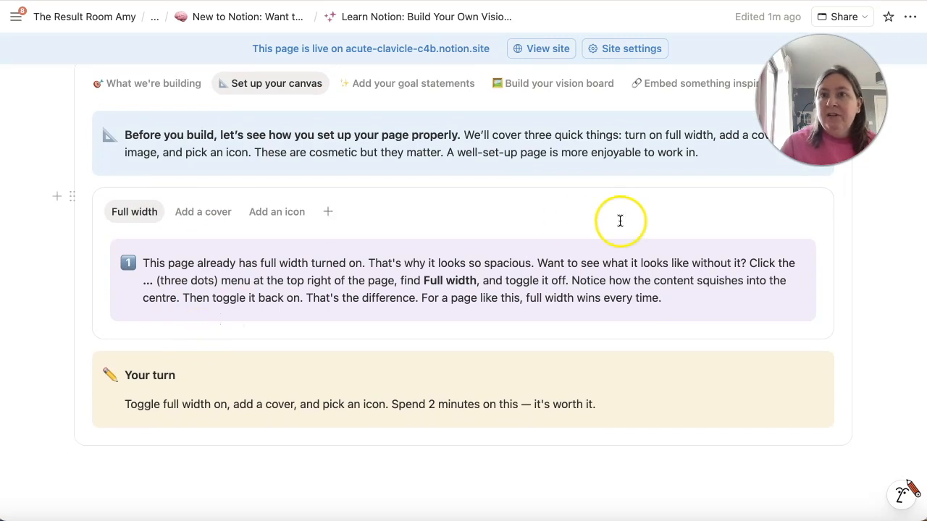
Turn the page's full width setting off and back on to compare the two layouts
{"action": "left_click", "coordinate": [910, 16]}
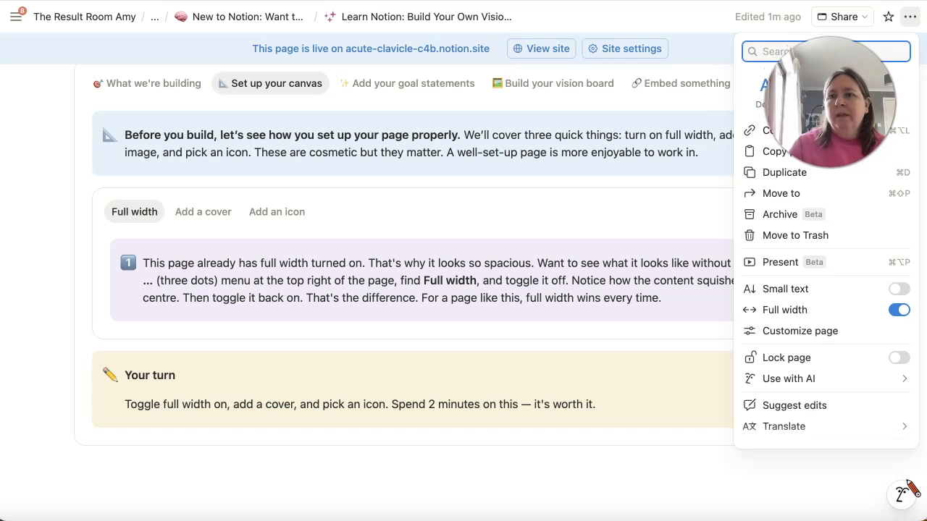
{"action": "left_click", "coordinate": [896, 311]}
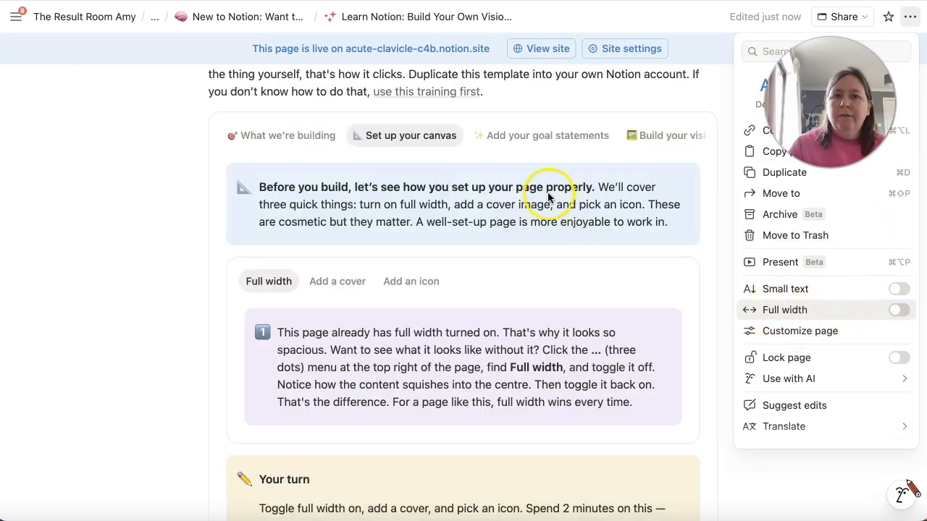
{"action": "left_click", "coordinate": [905, 312]}
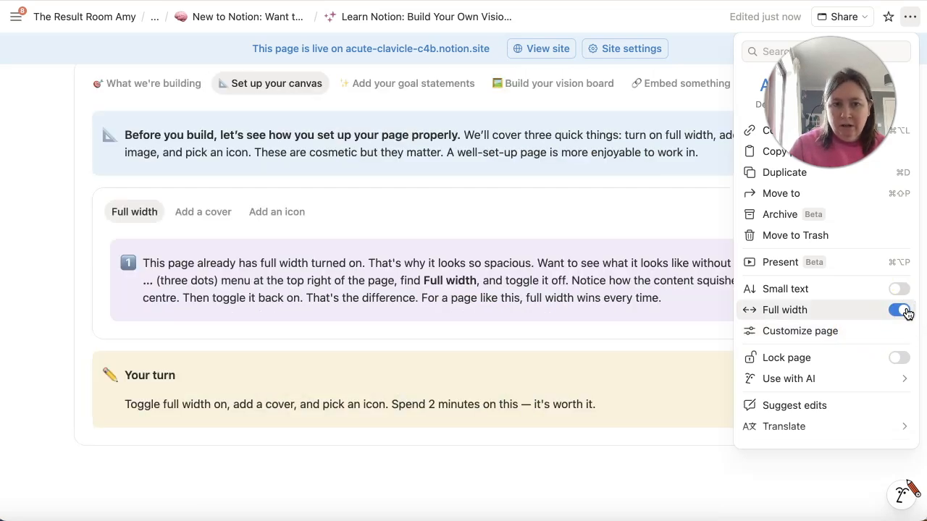
Show the "Add a cover" instructions and remove the cover from the page
{"action": "left_click", "coordinate": [196, 221]}
{"action": "left_click", "coordinate": [210, 217]}
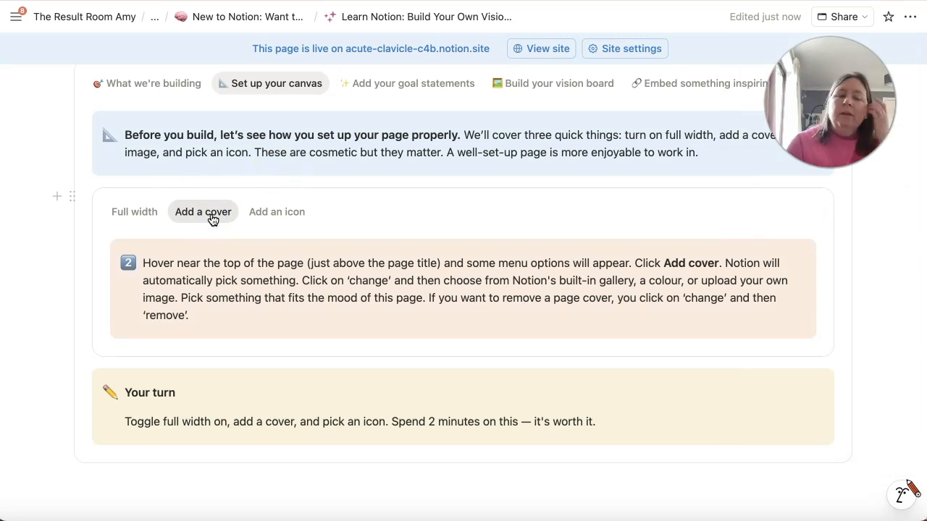
{"action": "scroll", "coordinate": [212, 218], "scroll_direction": "up", "scroll_amount": 3}
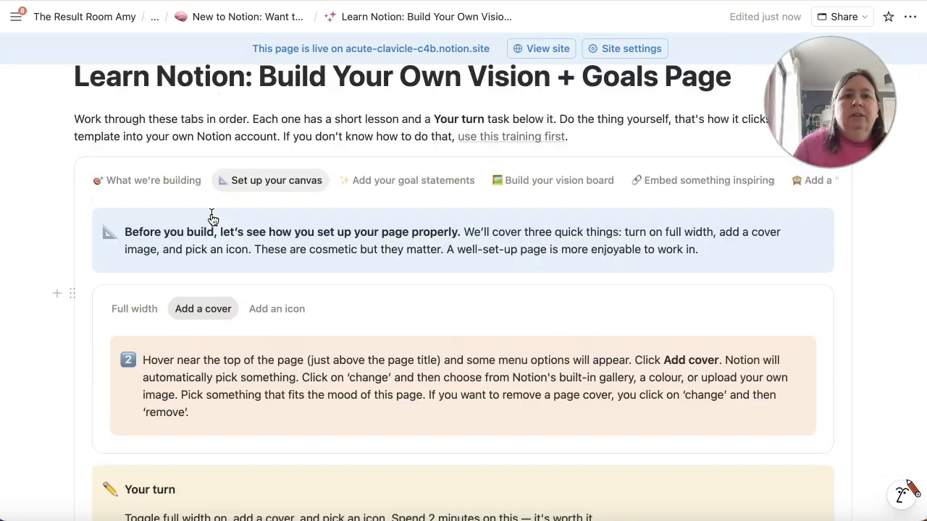
{"action": "scroll", "coordinate": [213, 217], "scroll_direction": "up", "scroll_amount": 6}
{"action": "mouse_move", "coordinate": [555, 136]}
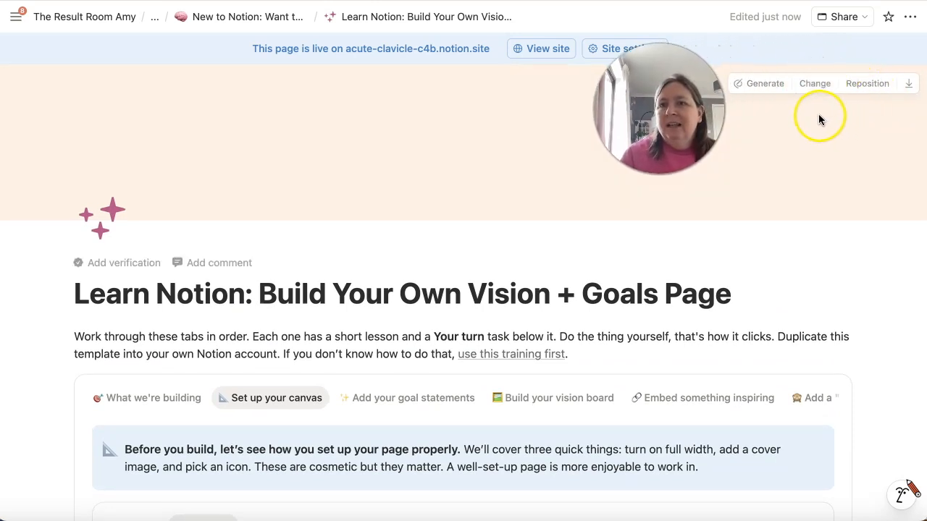
{"action": "left_click", "coordinate": [818, 87]}
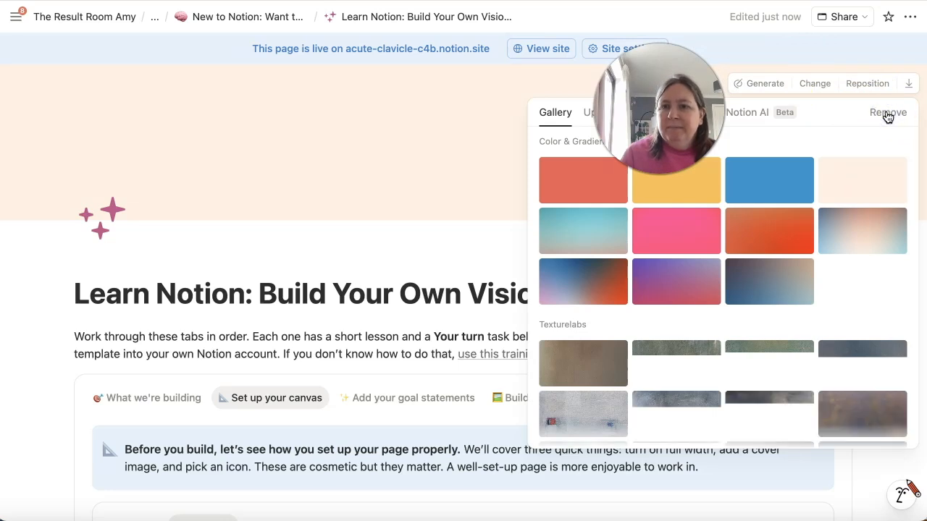
{"action": "left_click", "coordinate": [887, 114]}
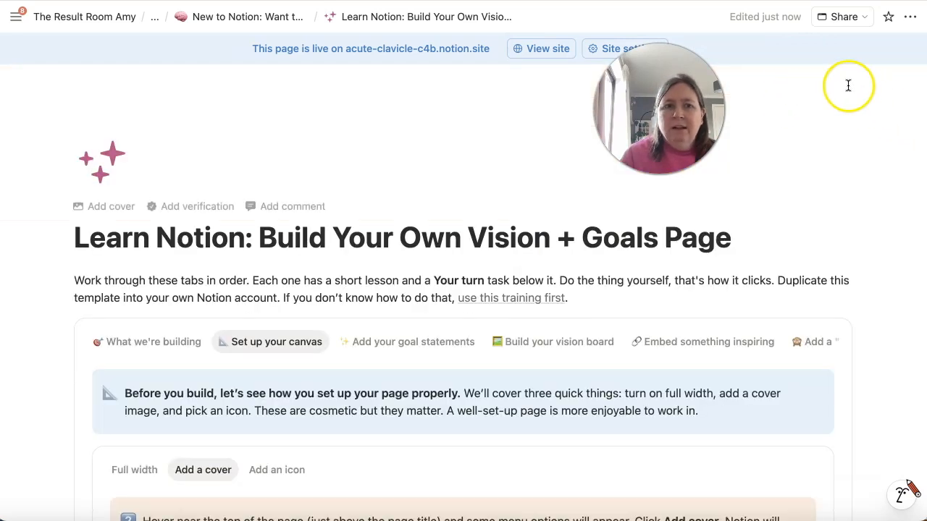
Add a page cover and change it to the solid pale peach colour from the cover gallery
{"action": "left_click", "coordinate": [100, 209]}
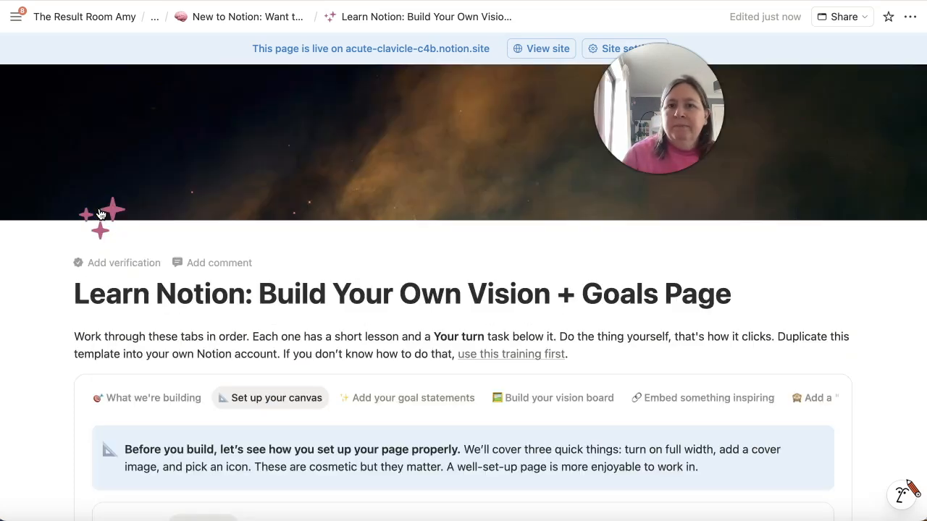
{"action": "mouse_move", "coordinate": [803, 132]}
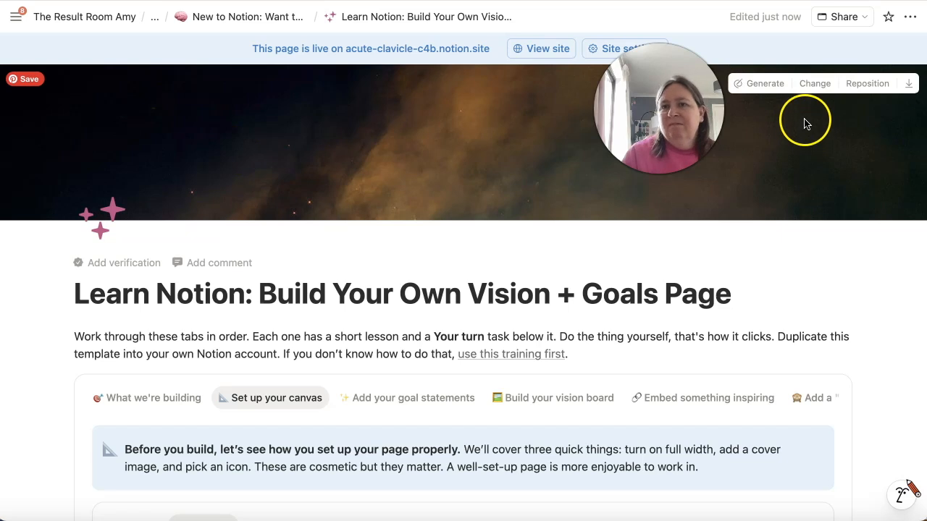
{"action": "left_click", "coordinate": [814, 84]}
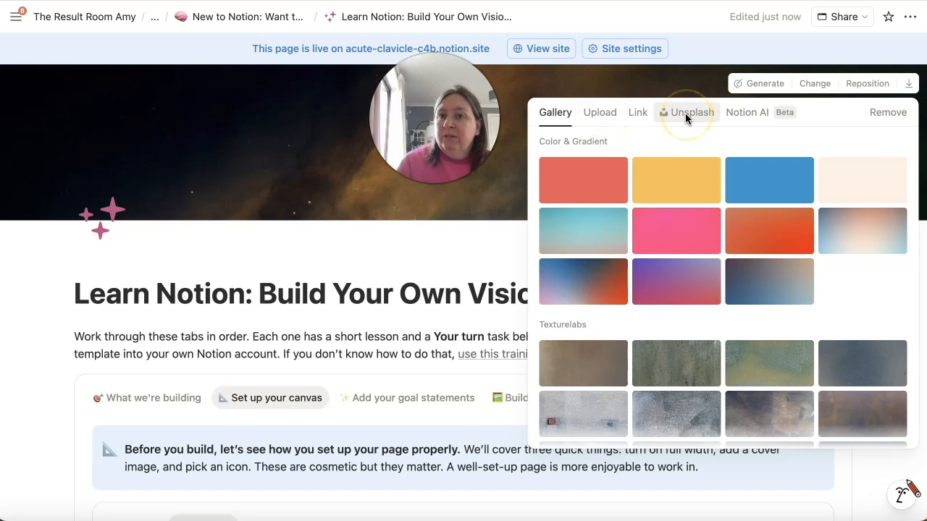
{"action": "left_click", "coordinate": [857, 180]}
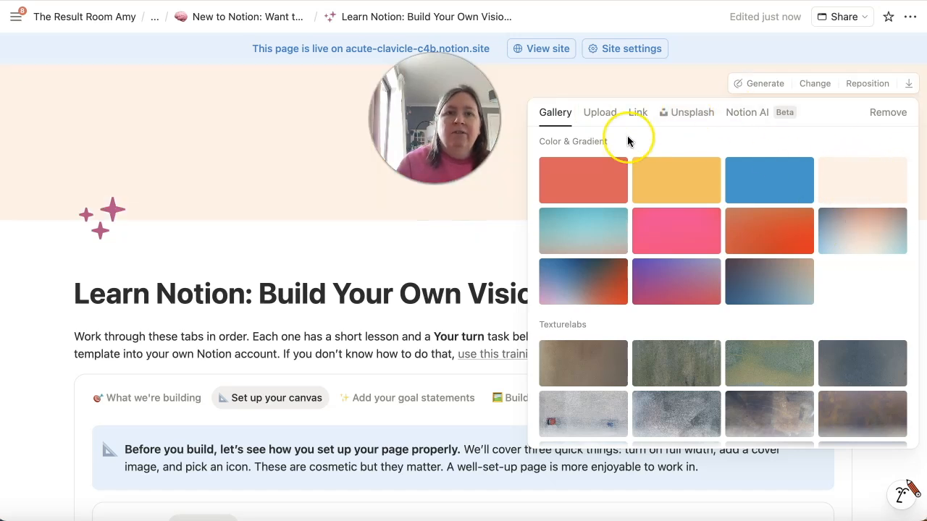
{"action": "left_click", "coordinate": [588, 82]}
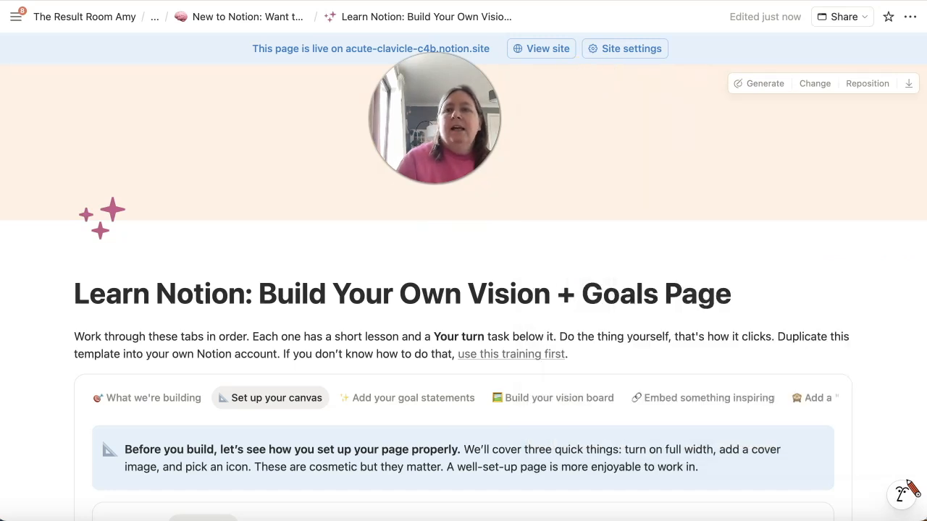
Look at the page icon choices and the available icon colours without changing the icon
{"action": "scroll", "coordinate": [441, 199], "scroll_direction": "down", "scroll_amount": 5}
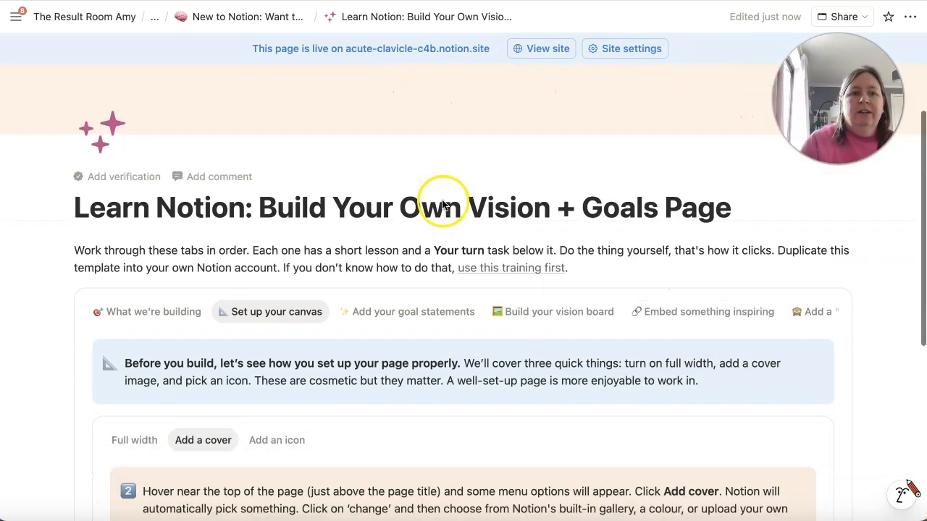
{"action": "scroll", "coordinate": [217, 265], "scroll_direction": "up", "scroll_amount": 3}
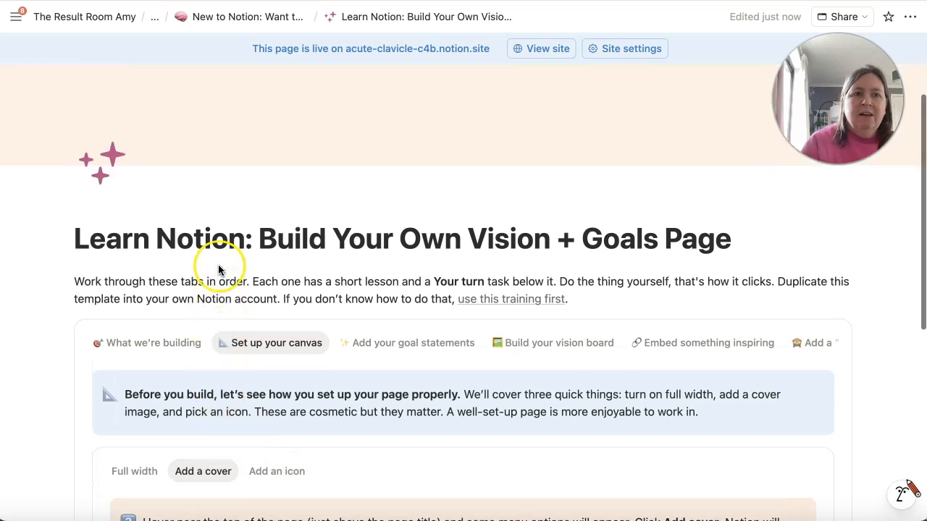
{"action": "left_click", "coordinate": [116, 171]}
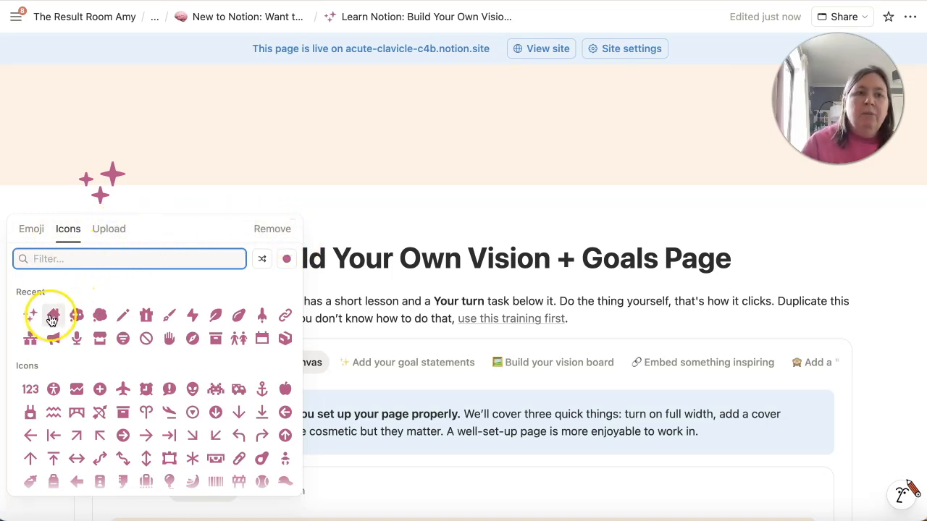
{"action": "left_click", "coordinate": [287, 258]}
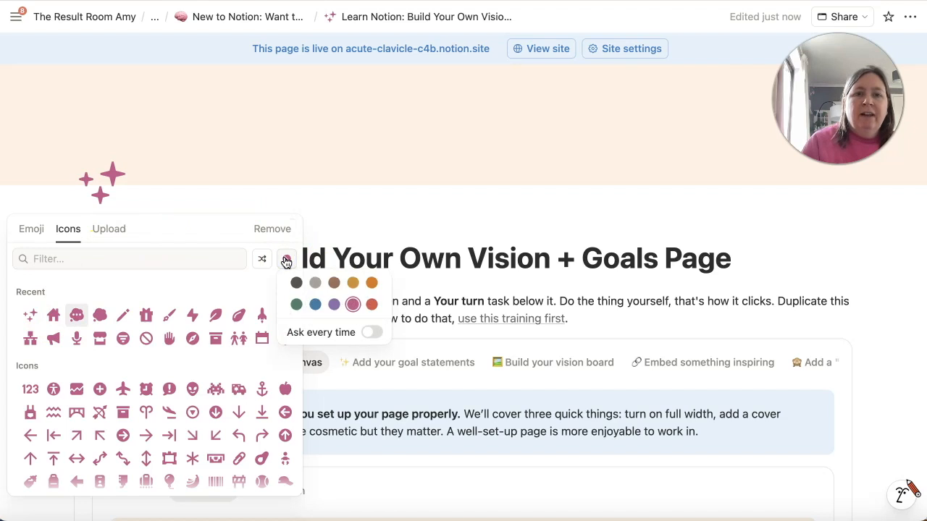
{"action": "left_click", "coordinate": [384, 167]}
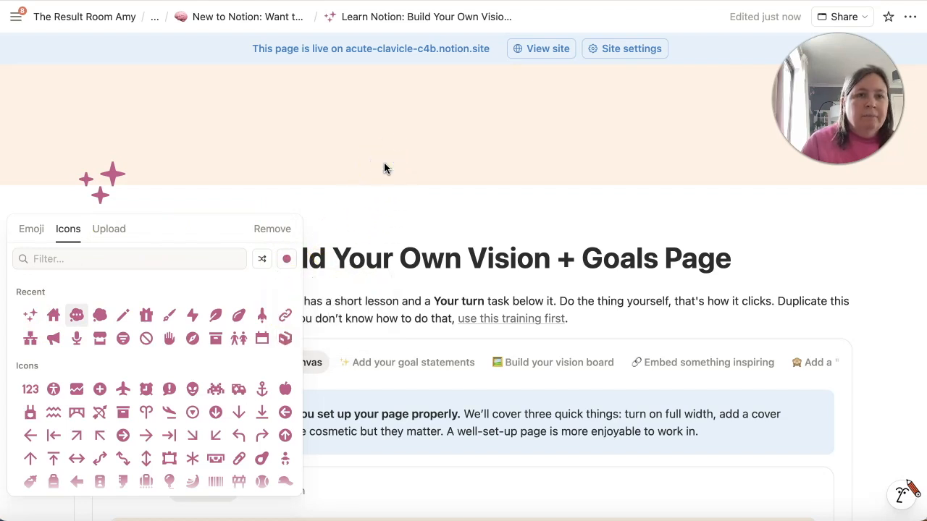
{"action": "left_click", "coordinate": [385, 167]}
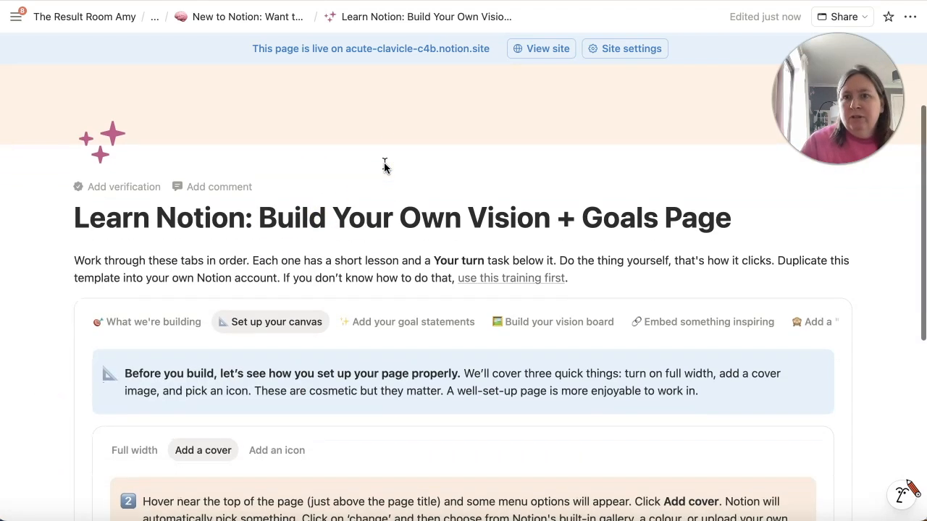
Open the "Add your goal statements" lesson and view its instructions for adding a callout
{"action": "scroll", "coordinate": [383, 166], "scroll_direction": "down", "scroll_amount": 5}
{"action": "left_click", "coordinate": [402, 183]}
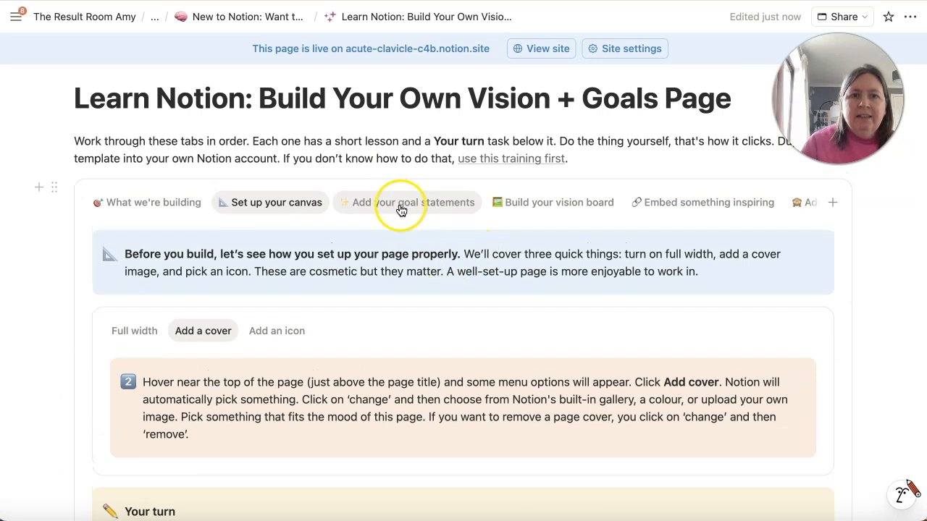
{"action": "left_click", "coordinate": [402, 207]}
{"action": "scroll", "coordinate": [401, 210], "scroll_direction": "down", "scroll_amount": 5}
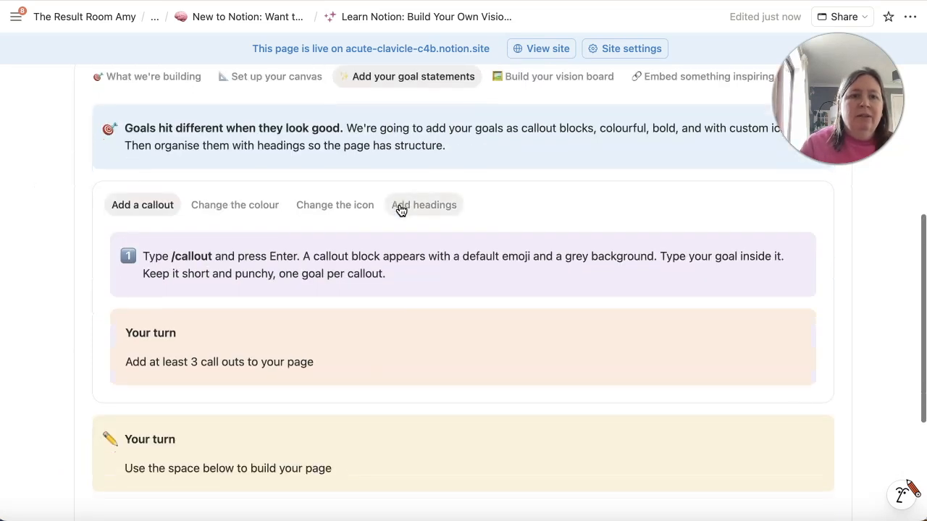
Insert a callout block in the empty space below the "Use the space below to build your page" note
{"action": "left_click", "coordinate": [119, 404]}
{"action": "scroll", "coordinate": [122, 412], "scroll_direction": "up", "scroll_amount": 1}
{"action": "scroll", "coordinate": [124, 415], "scroll_direction": "down", "scroll_amount": 1}
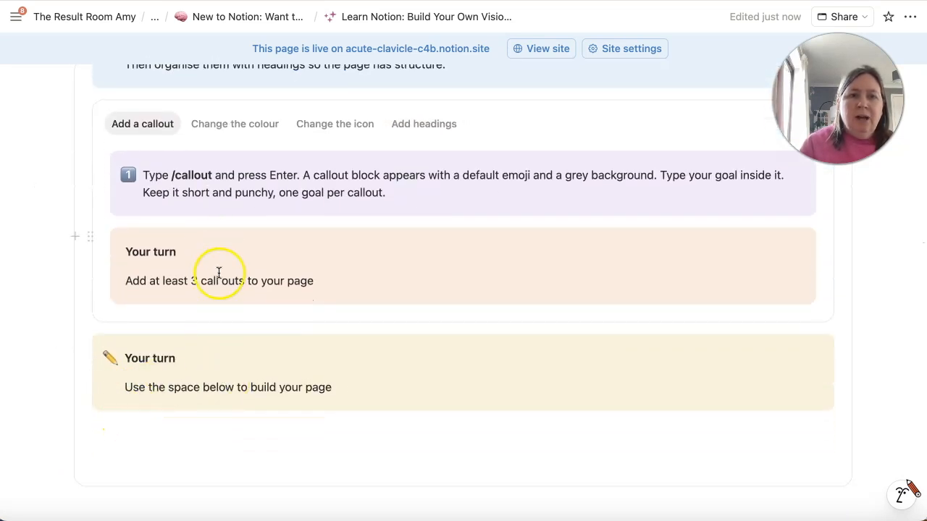
{"action": "left_click", "coordinate": [105, 432]}
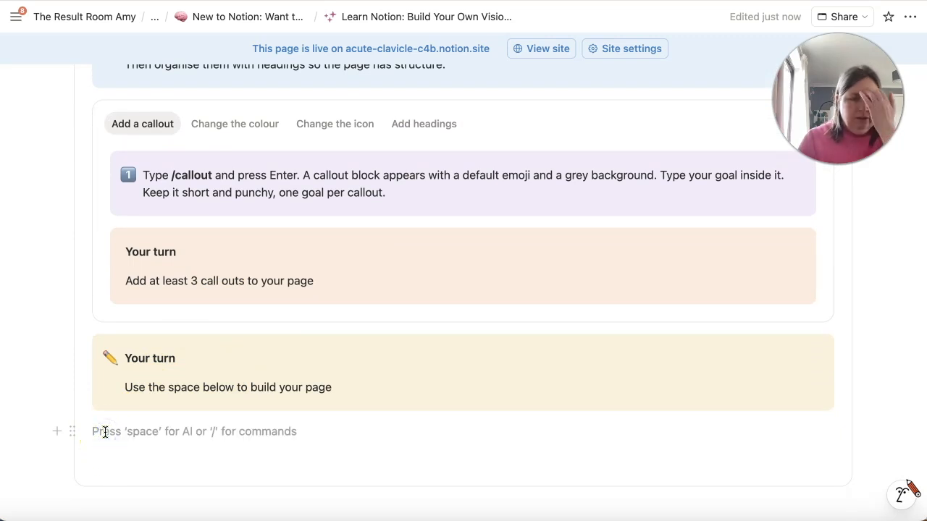
{"action": "scroll", "coordinate": [134, 442], "scroll_direction": "down", "scroll_amount": 1}
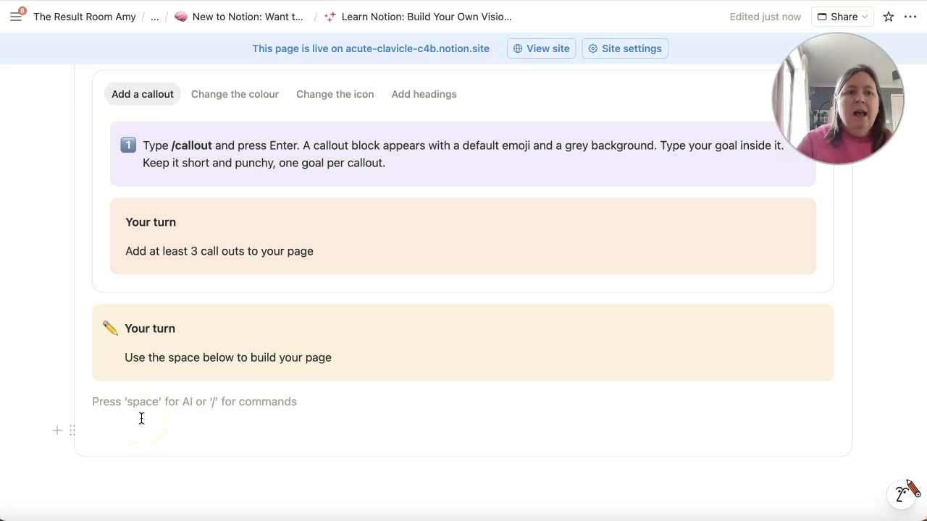
{"action": "type", "text": "/"}
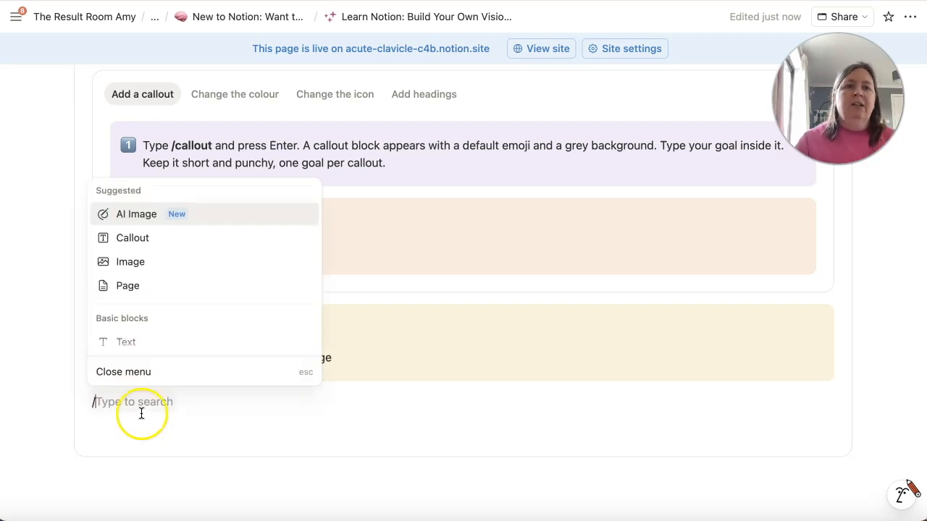
{"action": "left_click", "coordinate": [147, 239]}
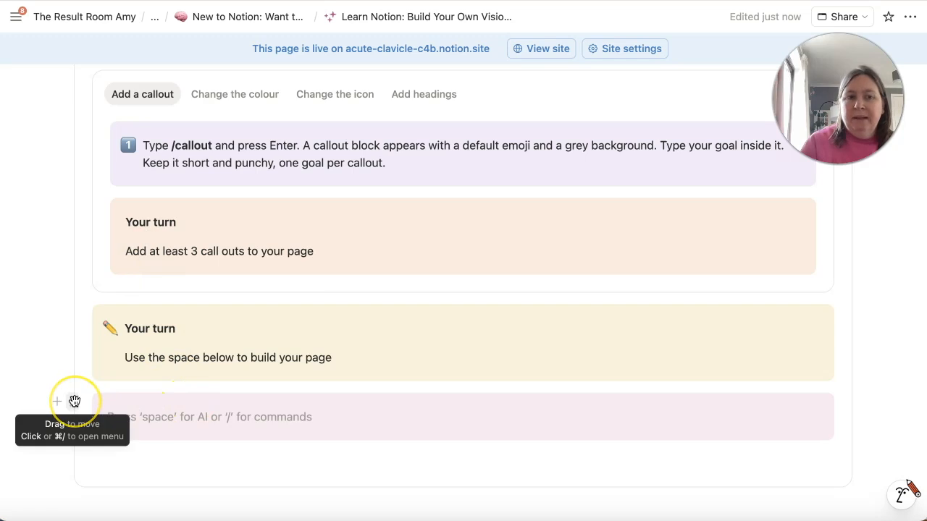
Show the "Change the colour" instructions and give the new empty callout a purple background
{"action": "left_click", "coordinate": [236, 95]}
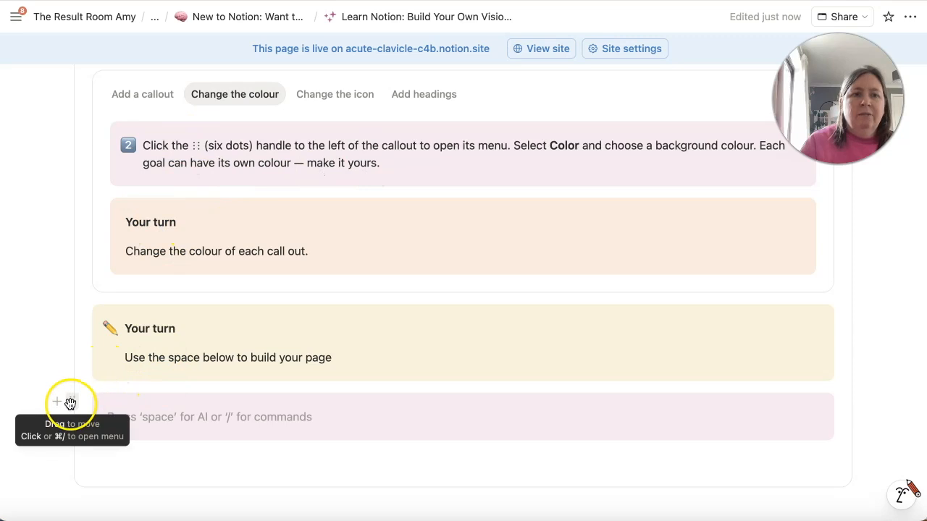
{"action": "left_click", "coordinate": [70, 404]}
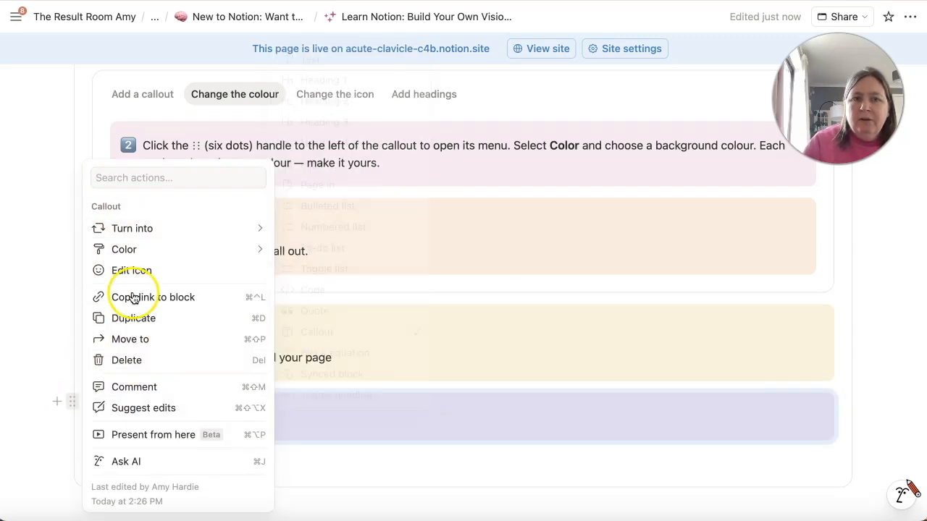
{"action": "mouse_move", "coordinate": [142, 252]}
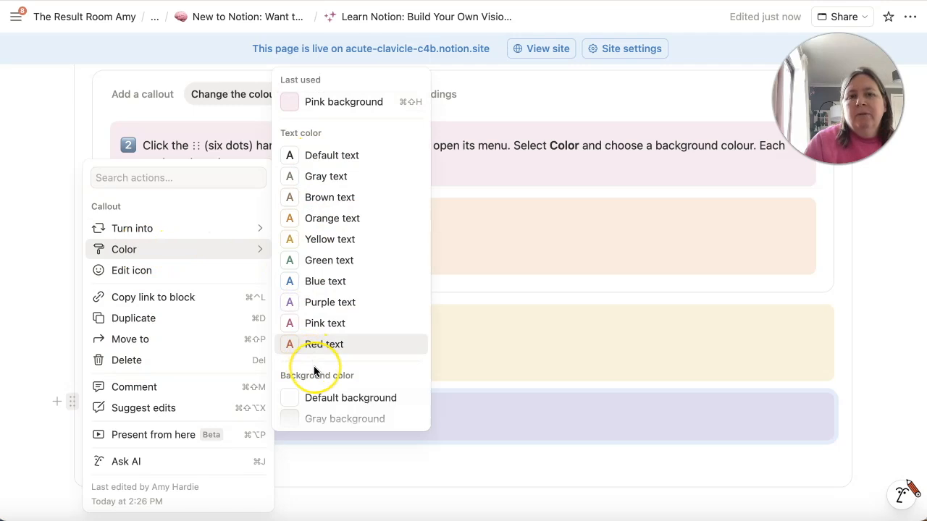
{"action": "scroll", "coordinate": [310, 361], "scroll_direction": "down", "scroll_amount": 5}
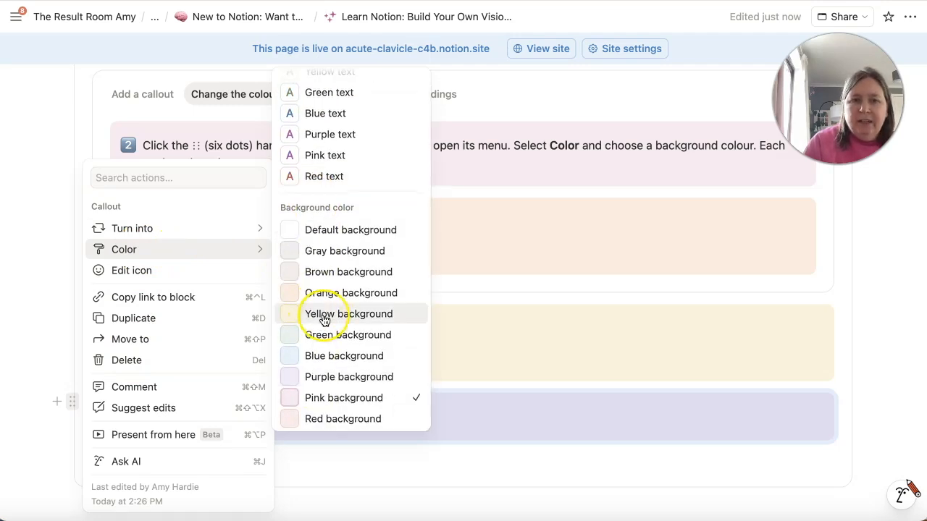
{"action": "left_click", "coordinate": [351, 377]}
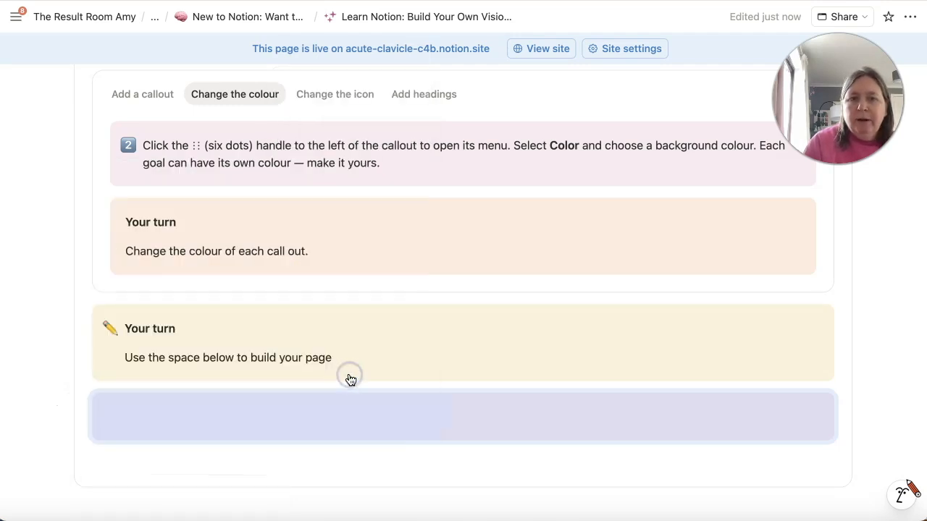
{"action": "left_click", "coordinate": [850, 413]}
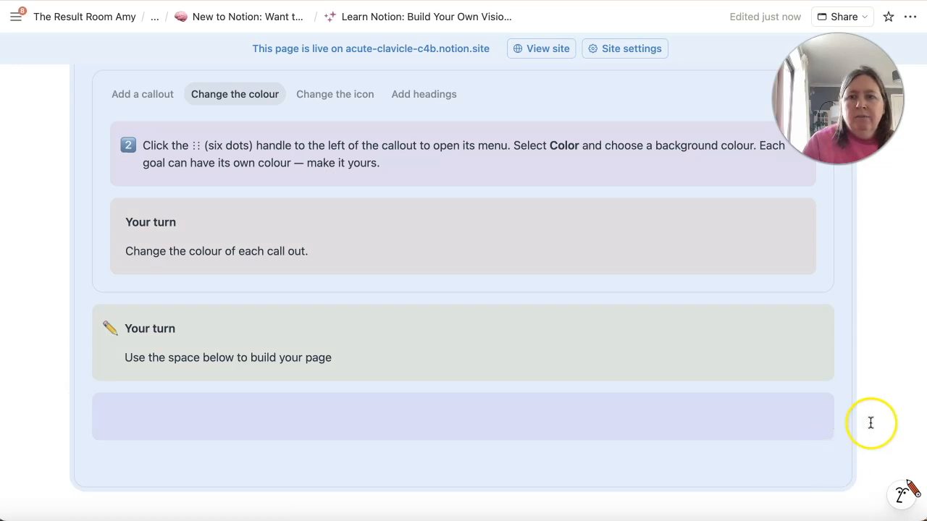
{"action": "left_click", "coordinate": [877, 416]}
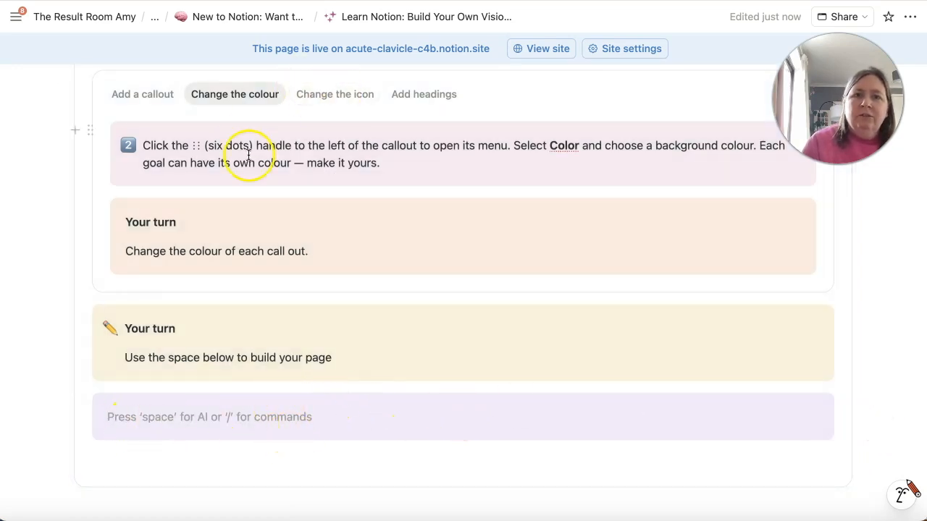
Show the "Change the icon" instructions, try a party popper emoji on the purple callout and remove it again
{"action": "left_click", "coordinate": [323, 96]}
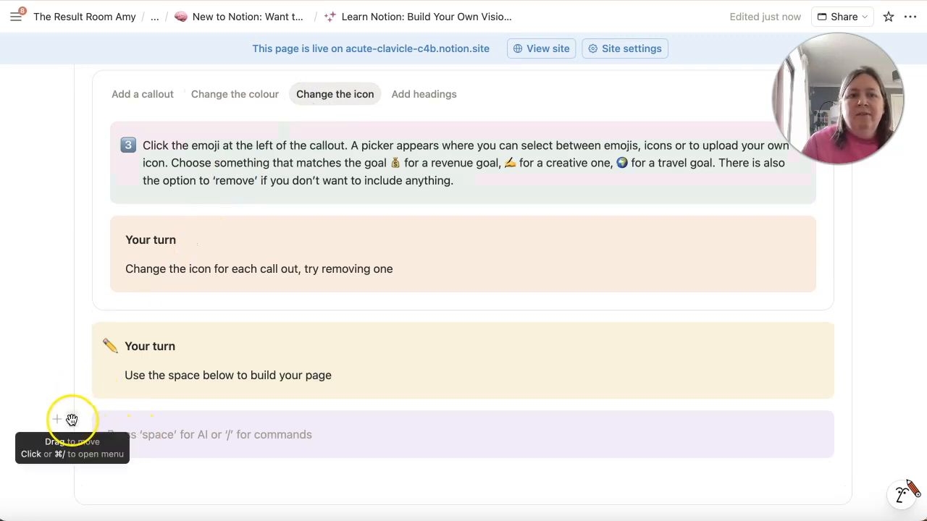
{"action": "left_click", "coordinate": [72, 420]}
{"action": "left_click", "coordinate": [131, 272]}
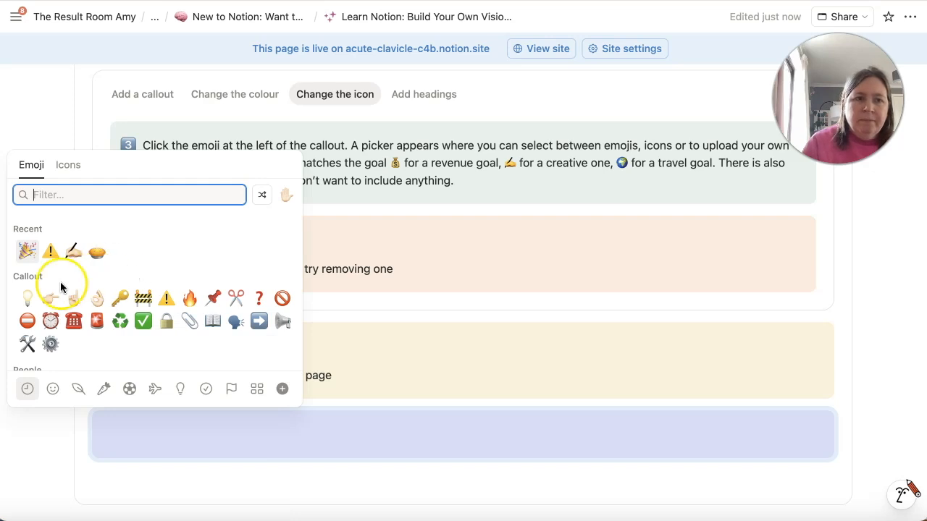
{"action": "left_click", "coordinate": [25, 251]}
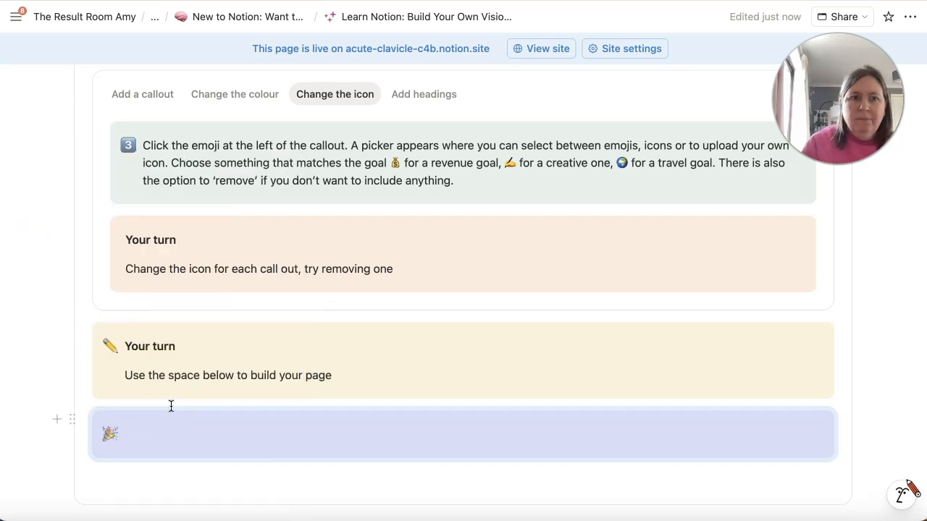
{"action": "left_click", "coordinate": [107, 435]}
{"action": "left_click", "coordinate": [271, 154]}
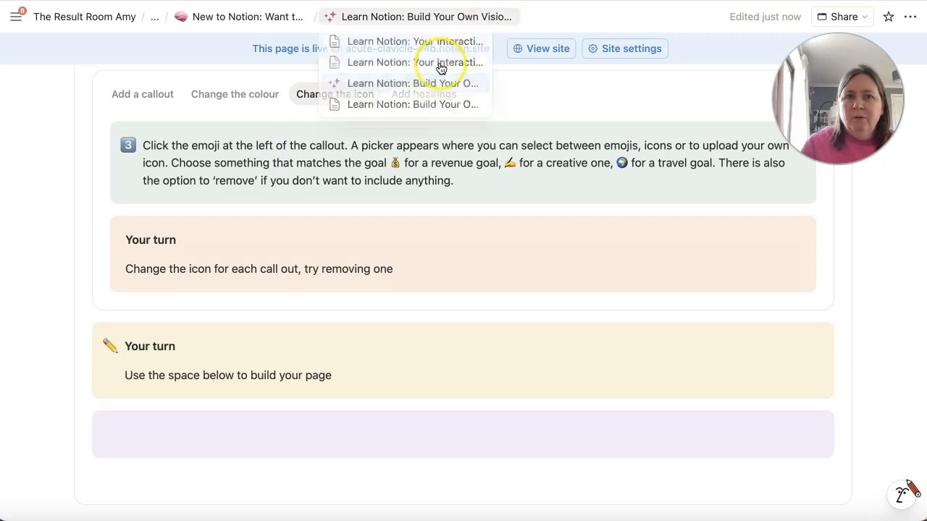
Show the "Add headings" instructions and create a Heading 2 reading "Add a heading" inside the purple callout
{"action": "left_click", "coordinate": [425, 95]}
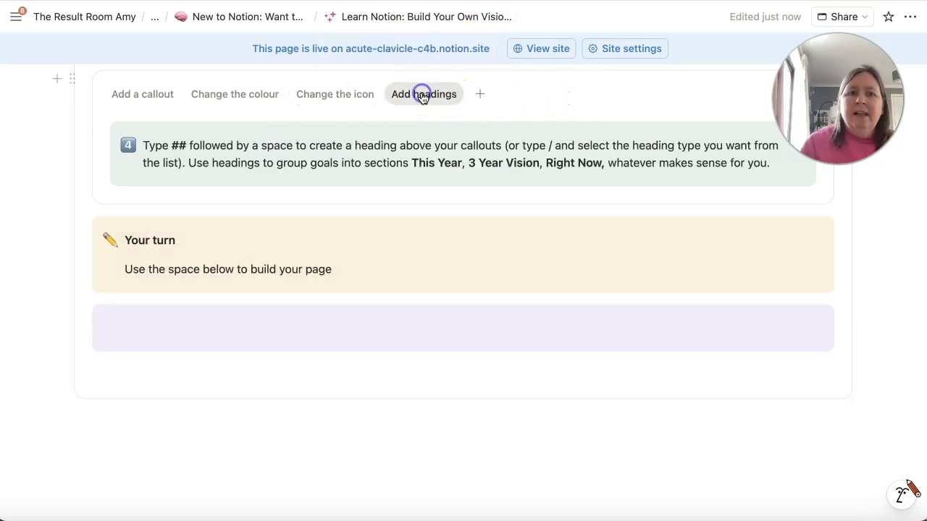
{"action": "left_click", "coordinate": [124, 326]}
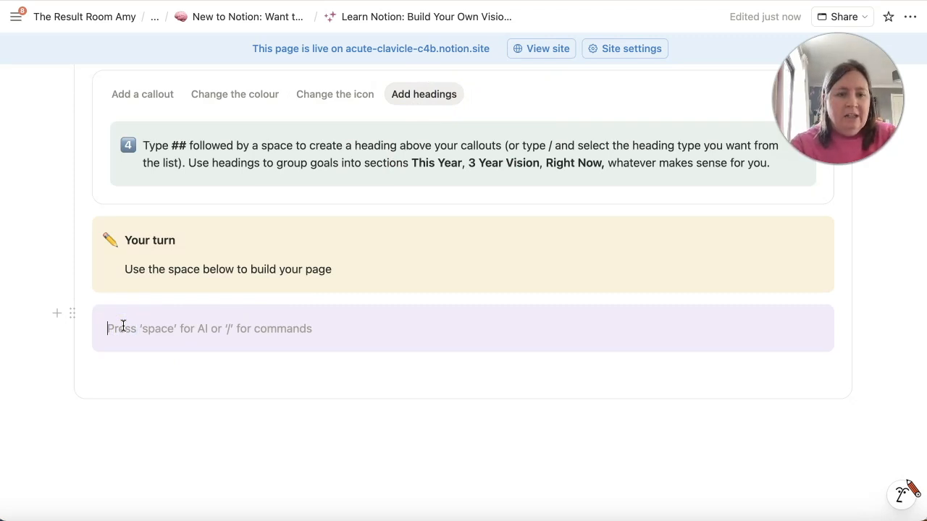
{"action": "left_click", "coordinate": [125, 335]}
{"action": "type", "text": "##"}
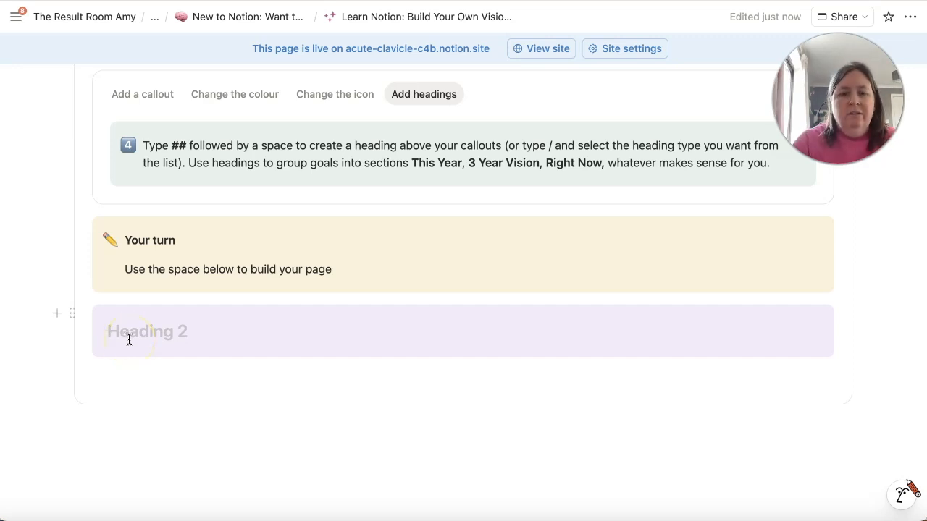
{"action": "type", "text": "Add a heading"}
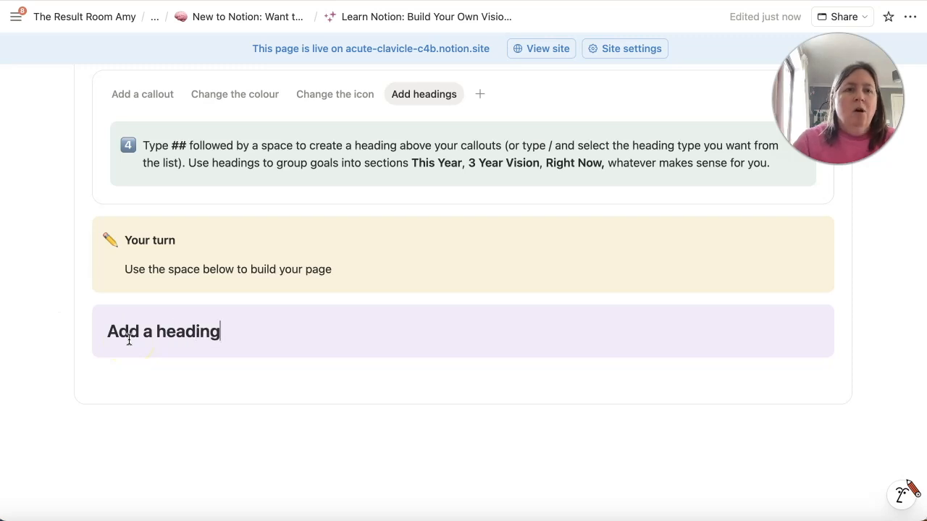
Add a second Heading 2 reading "Add a heading" below the first, choosing its type from the block commands
{"action": "key", "text": "Return"}
{"action": "type", "text": "/"}
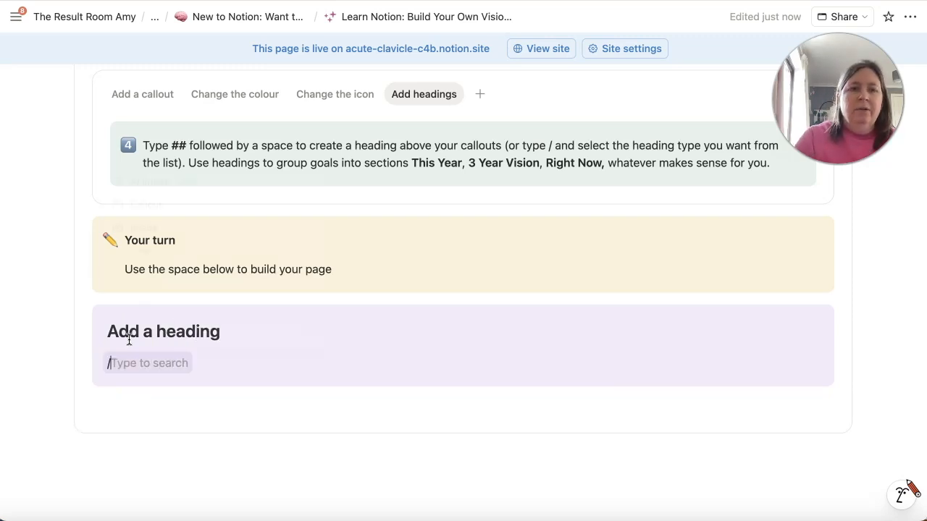
{"action": "type", "text": "head"}
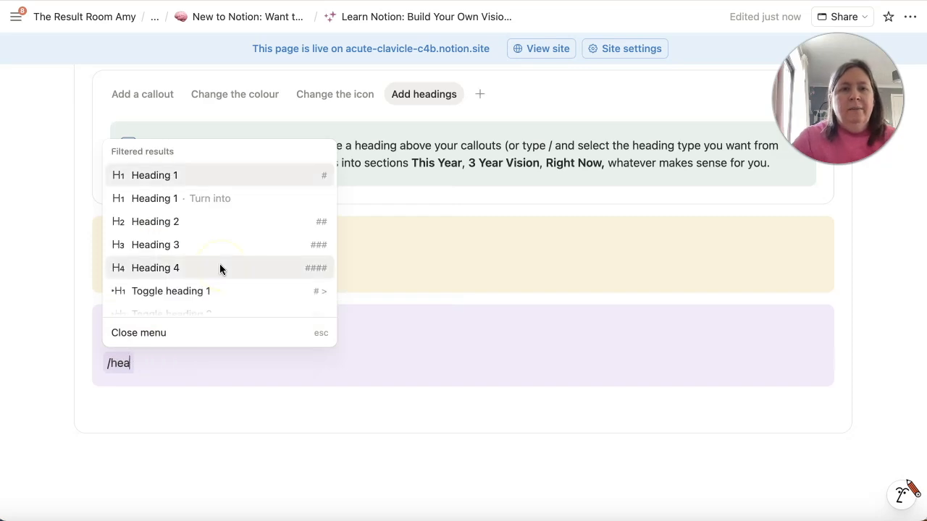
{"action": "left_click", "coordinate": [172, 226]}
{"action": "type", "text": "Add a headi"}
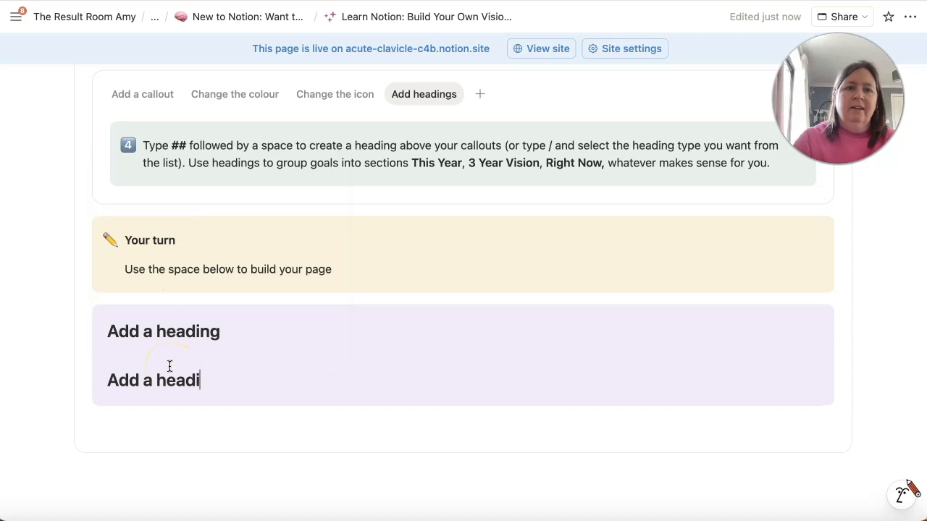
{"action": "left_click", "coordinate": [385, 304]}
Replace the first heading's text with "My big goal" and delete the second heading from the purple callout
{"action": "scroll", "coordinate": [446, 205], "scroll_direction": "up", "scroll_amount": 2}
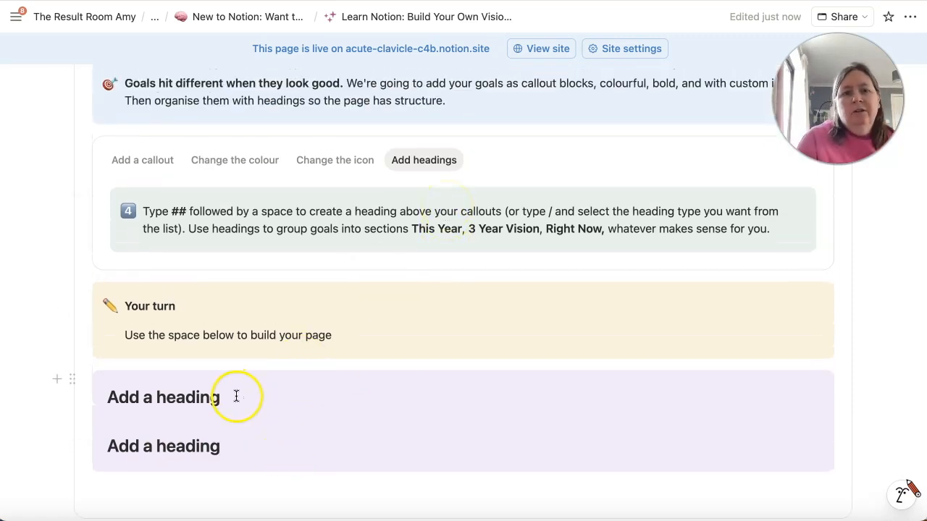
{"action": "left_click_drag", "start_coordinate": [236, 395], "coordinate": [97, 400]}
{"action": "type", "text": "My big goal"}
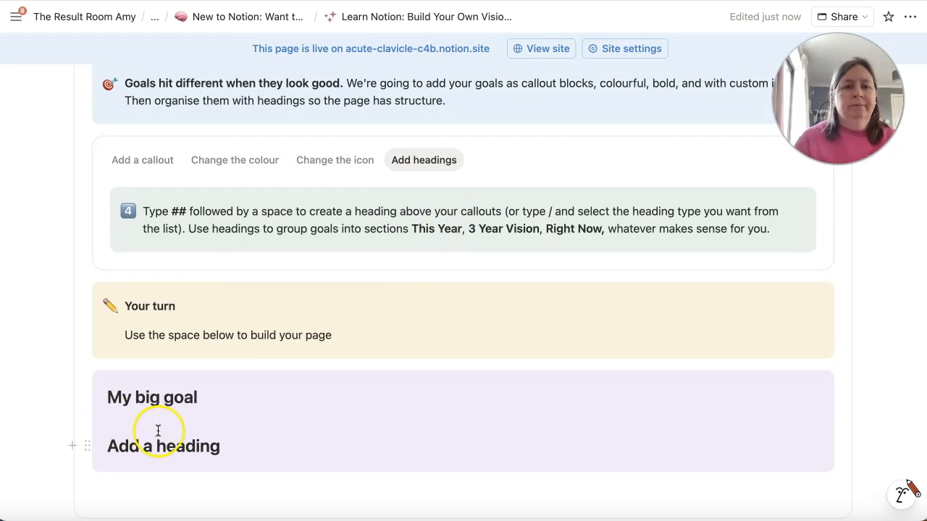
{"action": "left_click", "coordinate": [88, 448]}
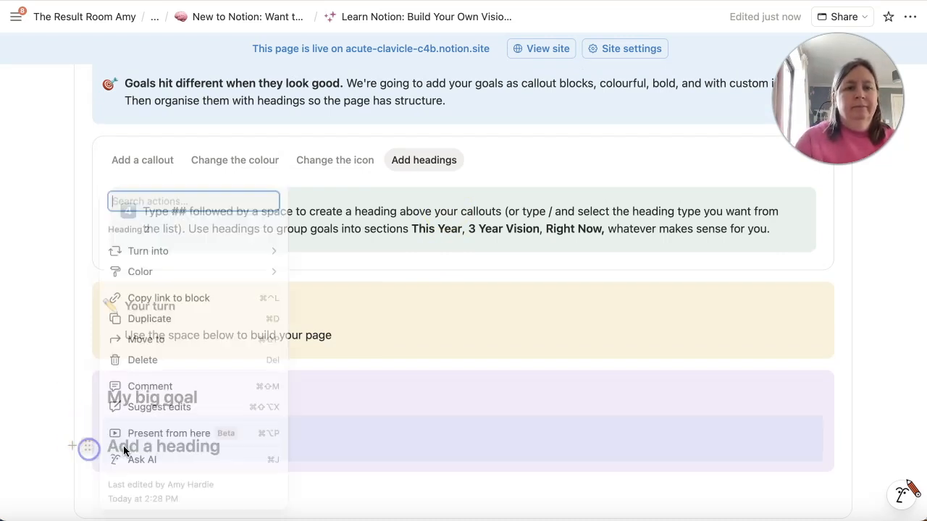
{"action": "left_click", "coordinate": [326, 461]}
{"action": "left_click", "coordinate": [282, 404]}
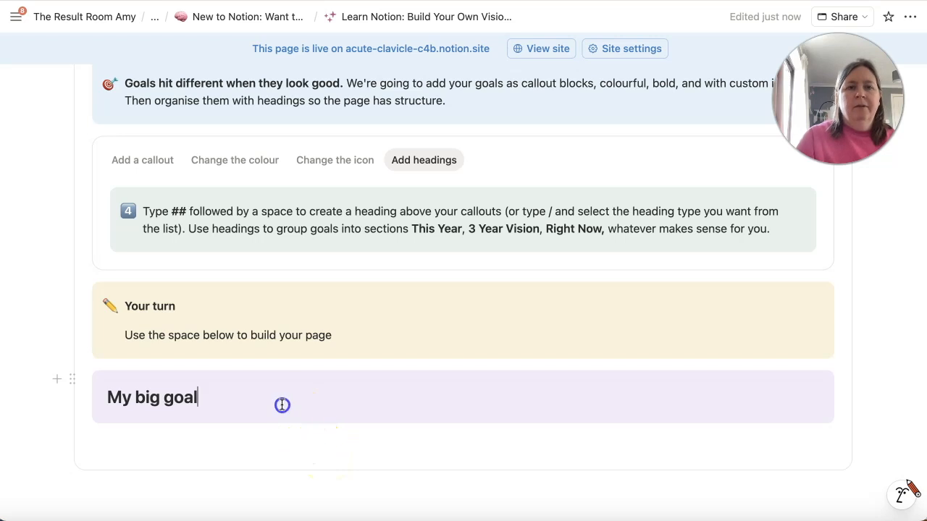
Open the "Build your vision board" lesson and read its "Creating columns" instructions
{"action": "scroll", "coordinate": [283, 407], "scroll_direction": "up", "scroll_amount": 2}
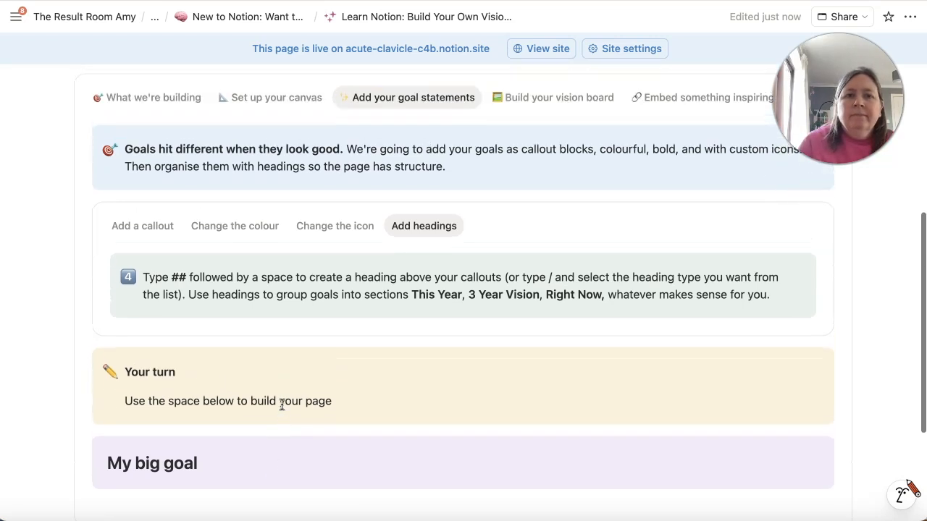
{"action": "left_click", "coordinate": [540, 113]}
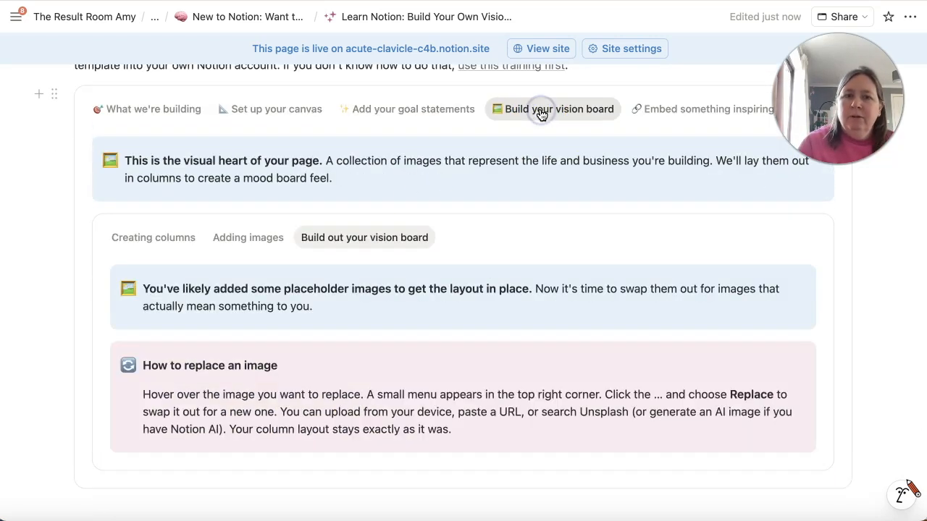
{"action": "scroll", "coordinate": [472, 278], "scroll_direction": "down", "scroll_amount": 1}
{"action": "scroll", "coordinate": [472, 278], "scroll_direction": "up", "scroll_amount": 1}
{"action": "scroll", "coordinate": [472, 278], "scroll_direction": "down", "scroll_amount": 1}
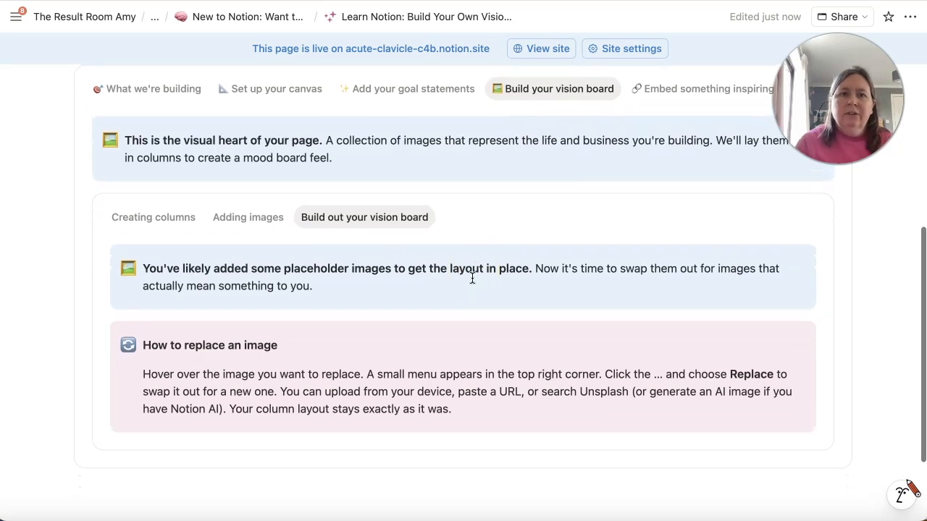
{"action": "left_click", "coordinate": [155, 212]}
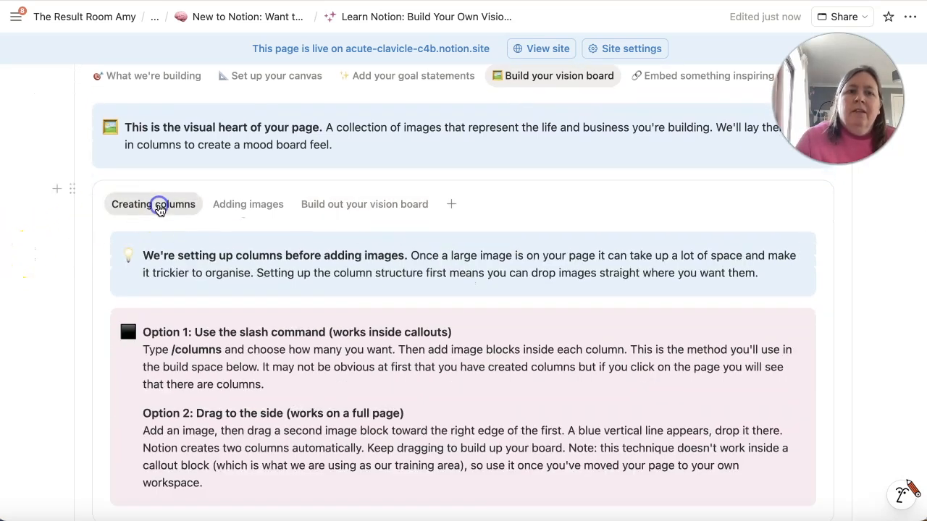
{"action": "scroll", "coordinate": [194, 319], "scroll_direction": "down", "scroll_amount": 1}
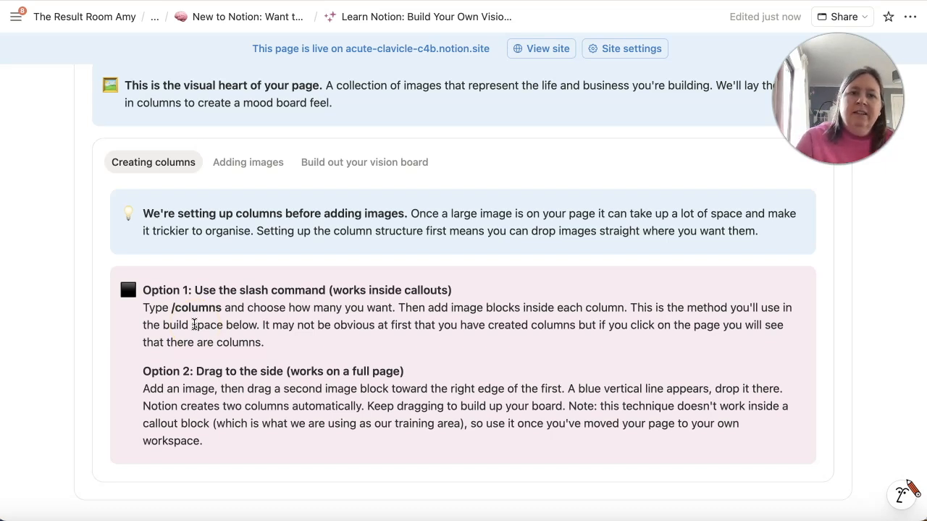
{"action": "scroll", "coordinate": [194, 324], "scroll_direction": "down", "scroll_amount": 3}
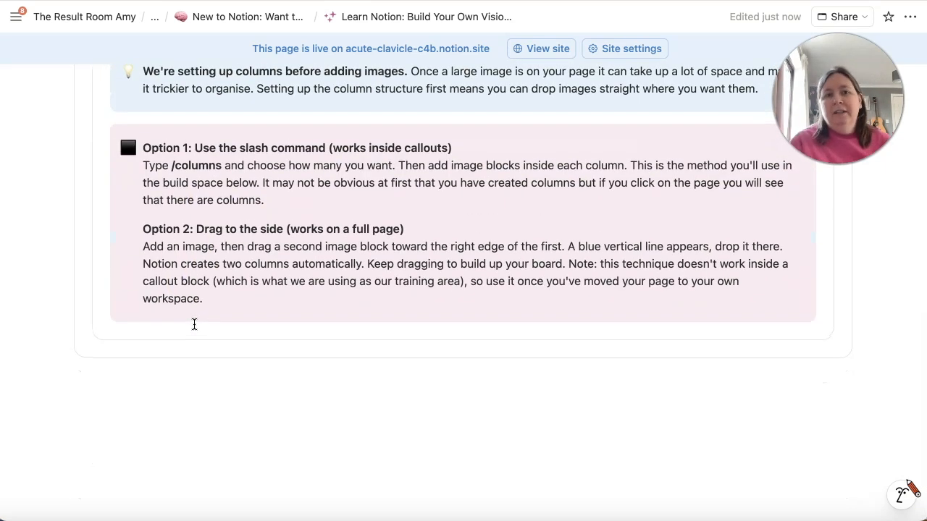
{"action": "scroll", "coordinate": [194, 324], "scroll_direction": "up", "scroll_amount": 4}
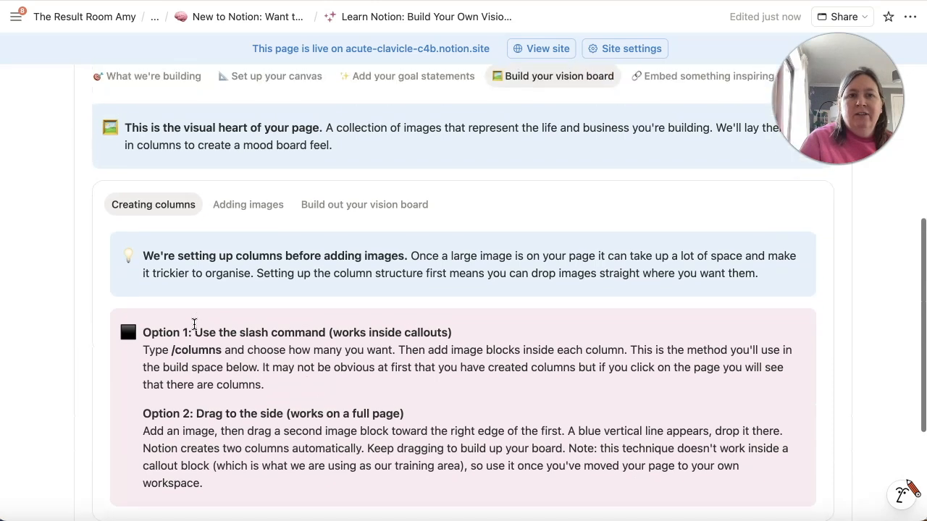
{"action": "scroll", "coordinate": [194, 324], "scroll_direction": "up", "scroll_amount": 1}
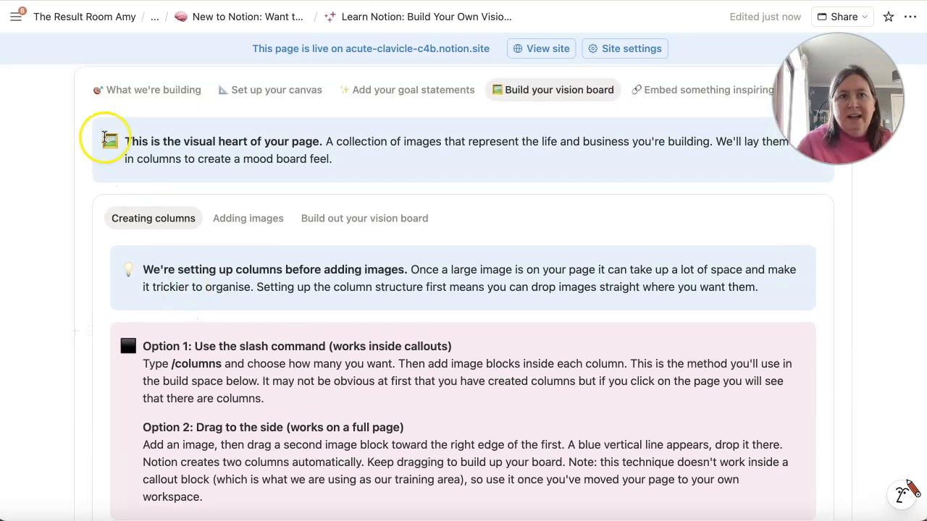
Insert a 3 columns block in the empty line below the "My big goal" callout
{"action": "scroll", "coordinate": [105, 434], "scroll_direction": "down", "scroll_amount": 6}
{"action": "left_click", "coordinate": [106, 469]}
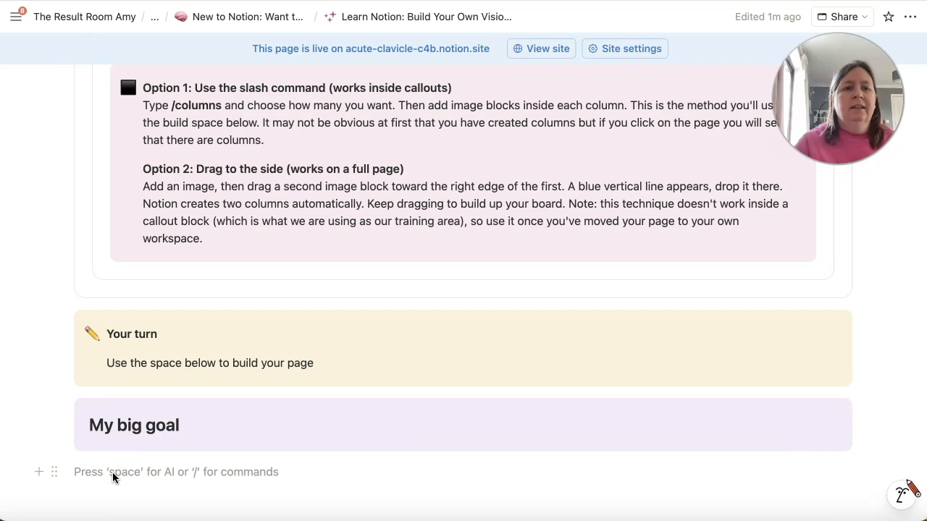
{"action": "left_click", "coordinate": [100, 474]}
{"action": "type", "text": "/"}
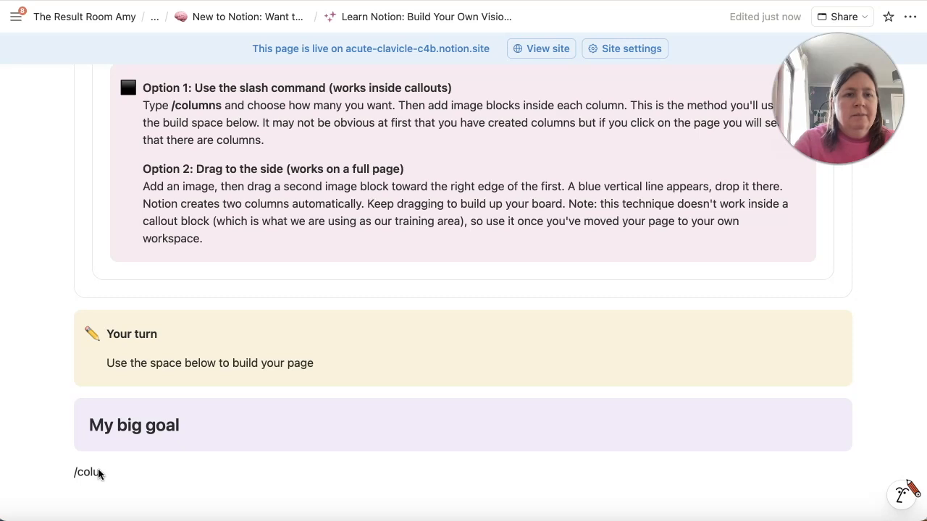
{"action": "key", "text": "BackSpace"}
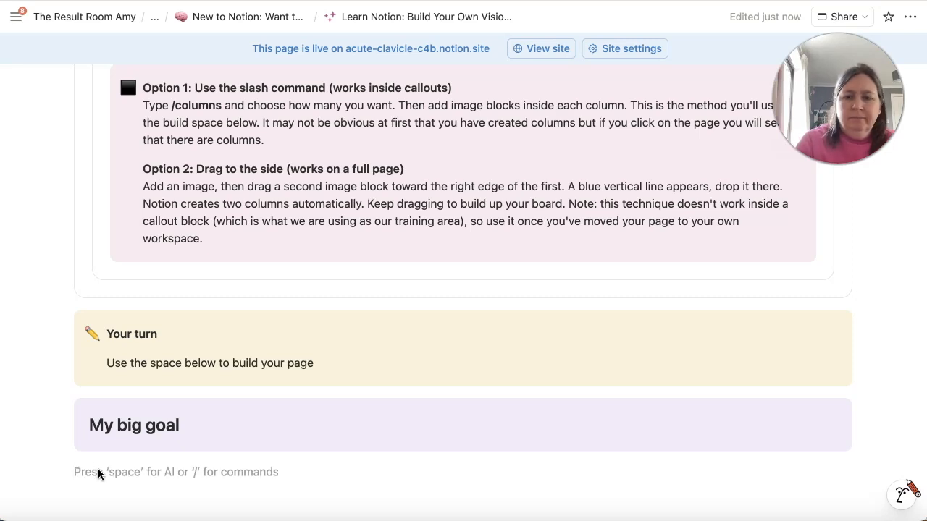
{"action": "type", "text": "/colu"}
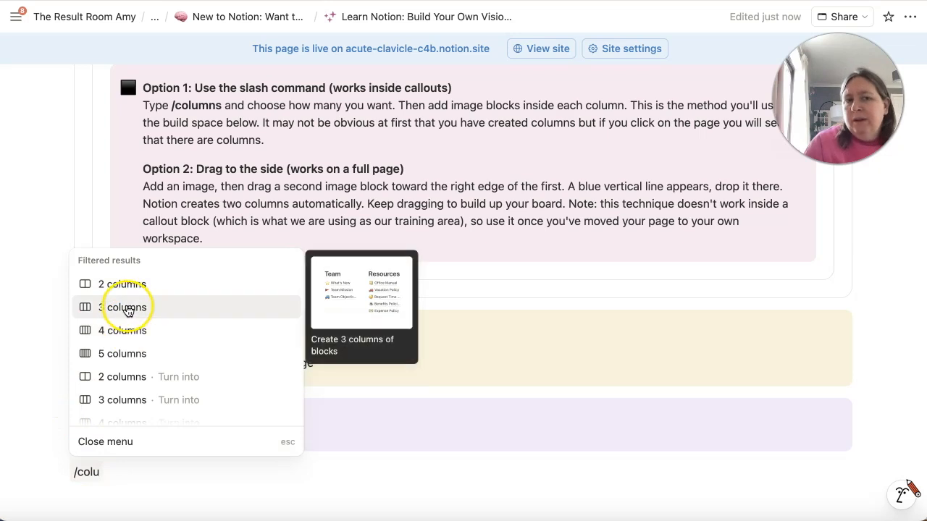
{"action": "left_click", "coordinate": [129, 304]}
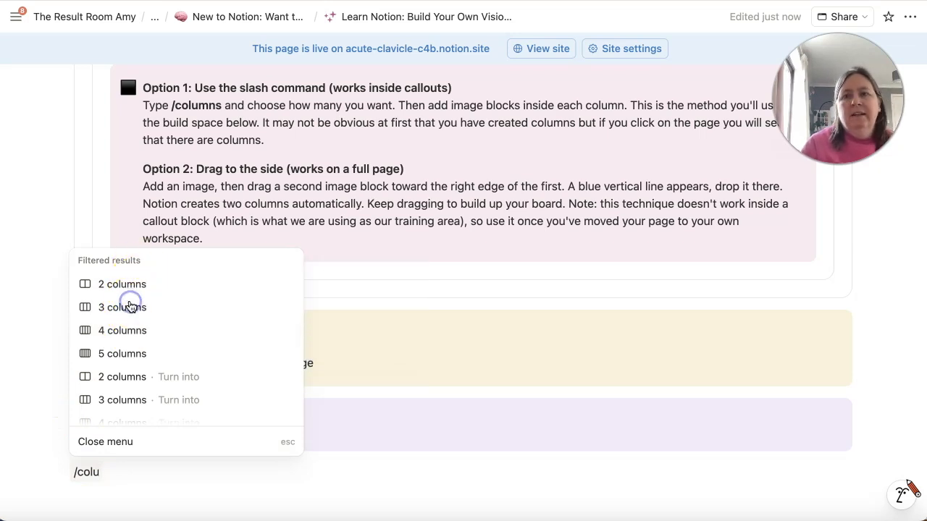
{"action": "left_click", "coordinate": [130, 307]}
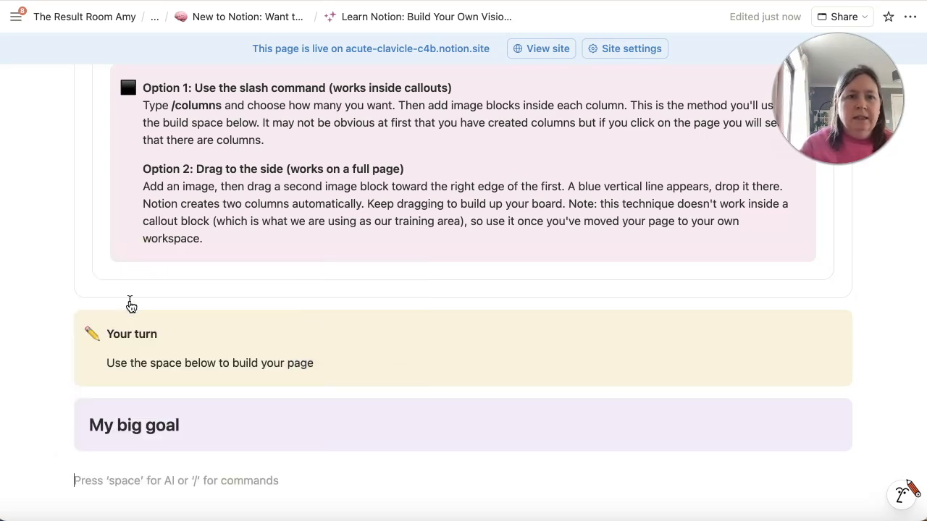
Open the "Adding images" instructions and review the three ways to add an image and how to add a new row
{"action": "scroll", "coordinate": [130, 306], "scroll_direction": "down", "scroll_amount": 2}
{"action": "scroll", "coordinate": [131, 305], "scroll_direction": "up", "scroll_amount": 4}
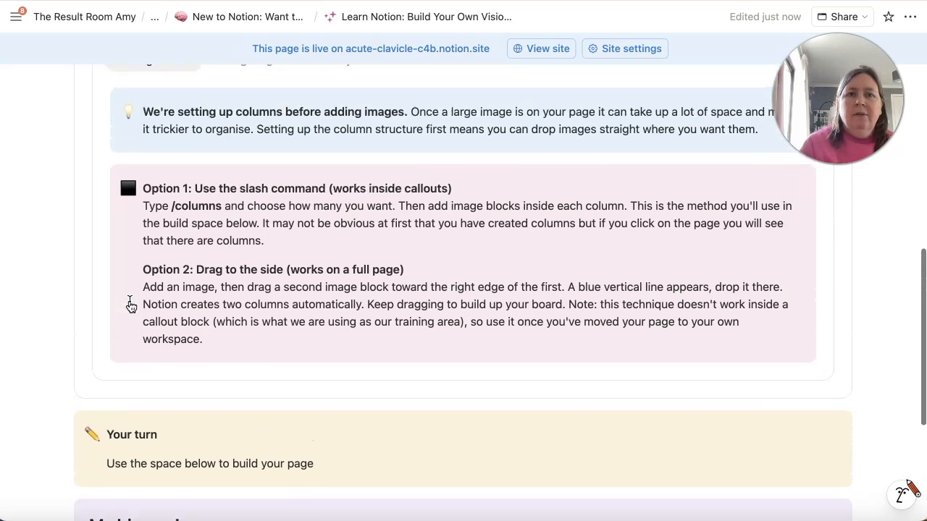
{"action": "scroll", "coordinate": [131, 305], "scroll_direction": "up", "scroll_amount": 2}
{"action": "left_click", "coordinate": [250, 109]}
{"action": "scroll", "coordinate": [244, 255], "scroll_direction": "down", "scroll_amount": 4}
{"action": "scroll", "coordinate": [247, 257], "scroll_direction": "down", "scroll_amount": 1}
{"action": "scroll", "coordinate": [247, 257], "scroll_direction": "up", "scroll_amount": 3}
{"action": "scroll", "coordinate": [246, 257], "scroll_direction": "down", "scroll_amount": 1}
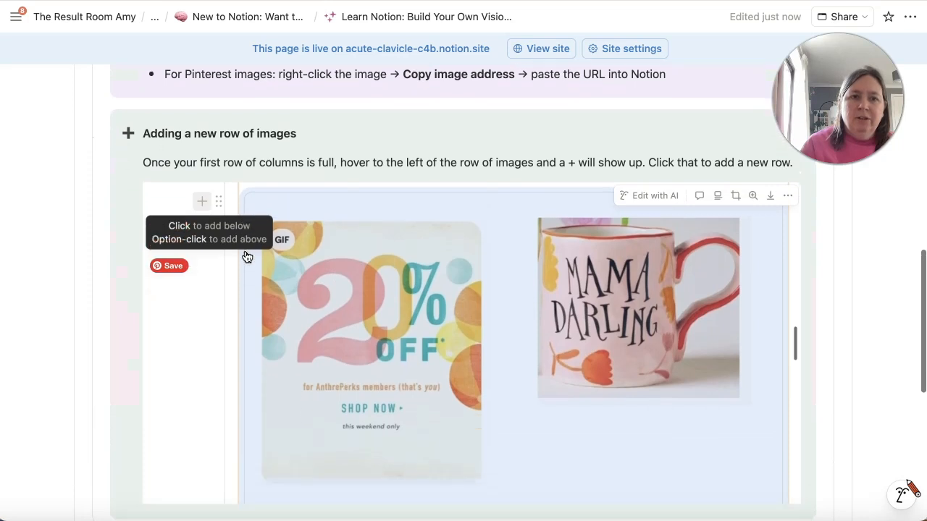
{"action": "scroll", "coordinate": [247, 257], "scroll_direction": "up", "scroll_amount": 4}
{"action": "scroll", "coordinate": [247, 257], "scroll_direction": "down", "scroll_amount": 1}
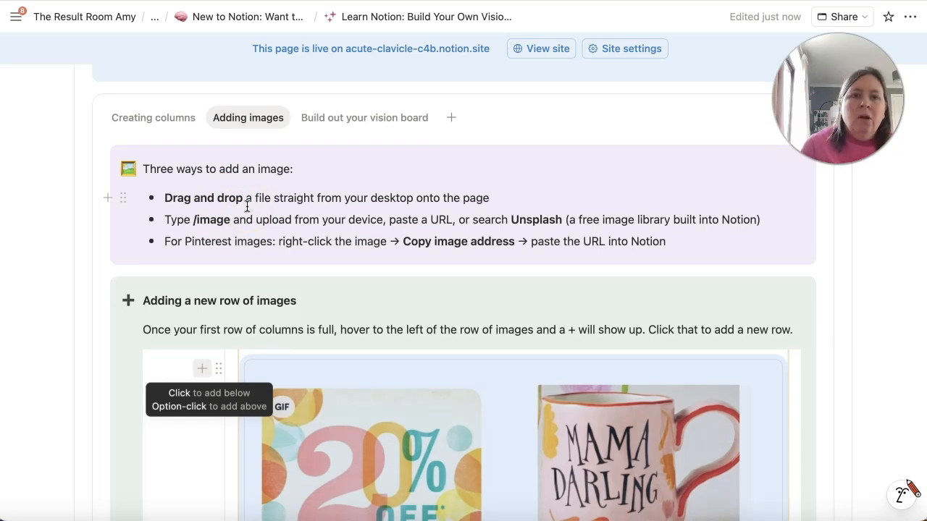
{"action": "scroll", "coordinate": [343, 290], "scroll_direction": "down", "scroll_amount": 1}
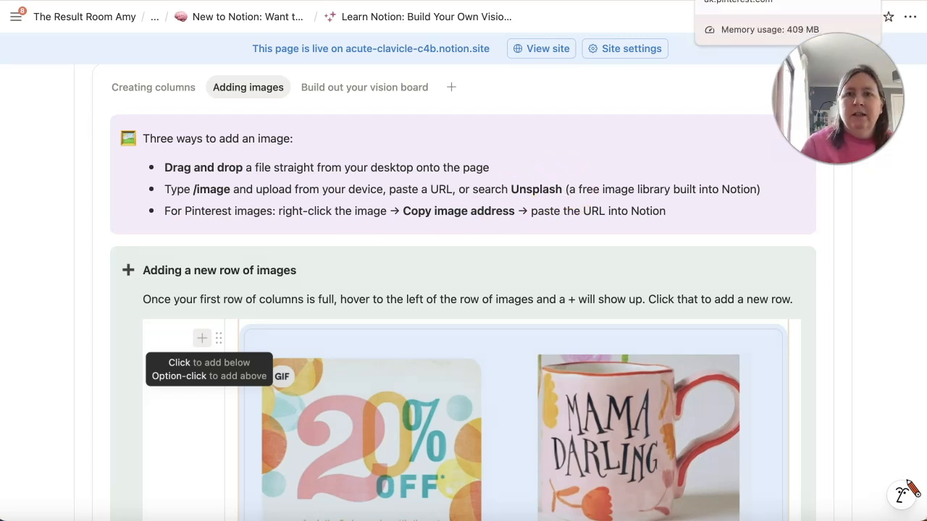
Switch to Pinterest, open the "Transform your space with Amazon home picks" pin and copy its link
{"action": "left_click", "coordinate": [724, 1]}
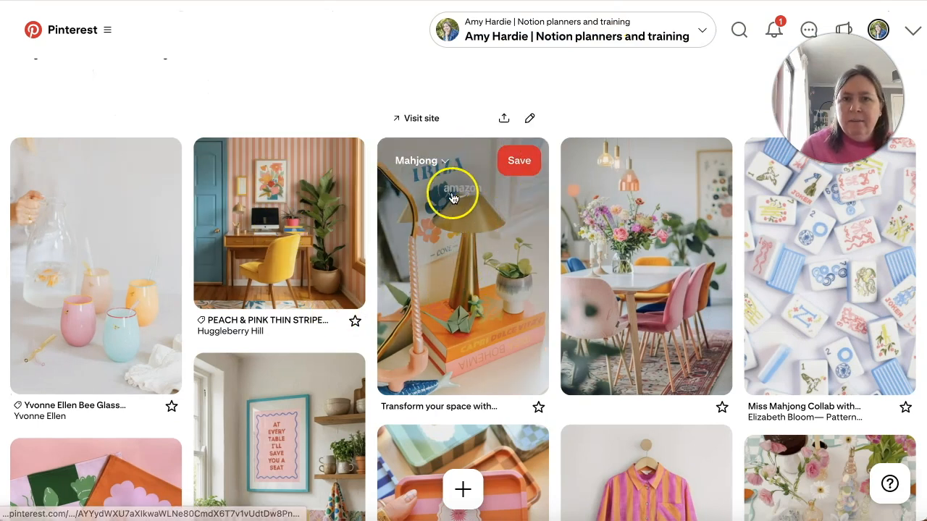
{"action": "left_click", "coordinate": [453, 240]}
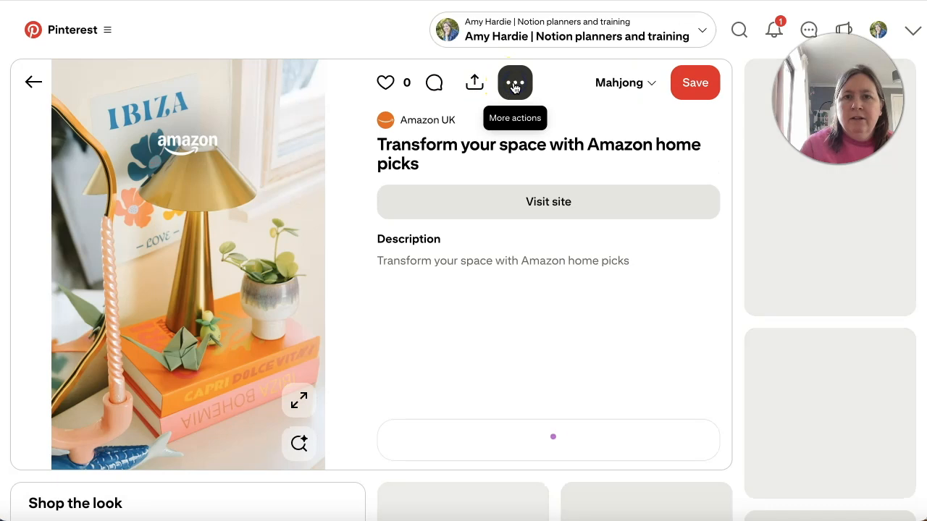
{"action": "left_click", "coordinate": [515, 84]}
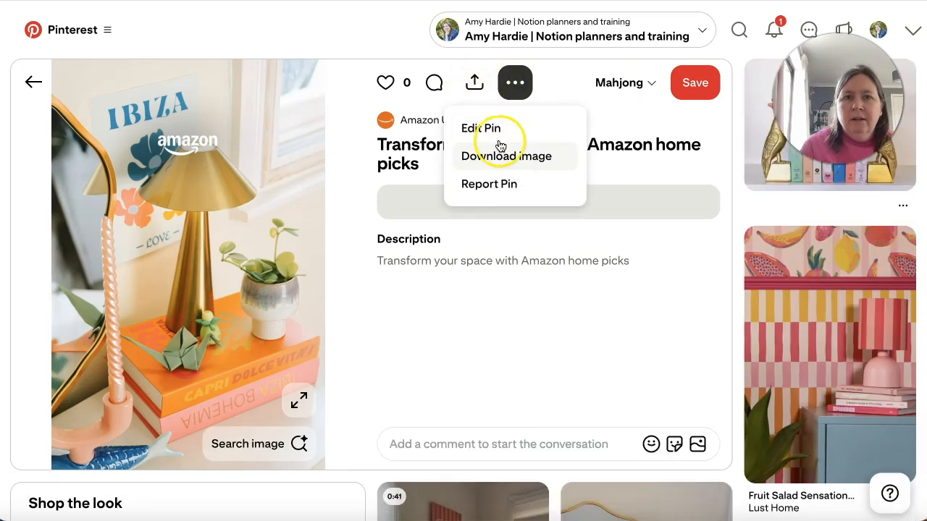
{"action": "left_click", "coordinate": [475, 84]}
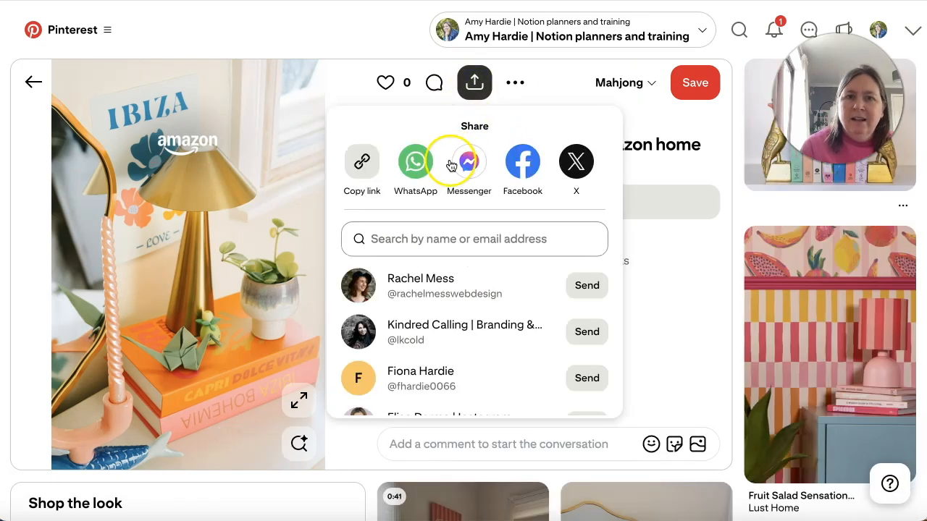
{"action": "left_click", "coordinate": [364, 163]}
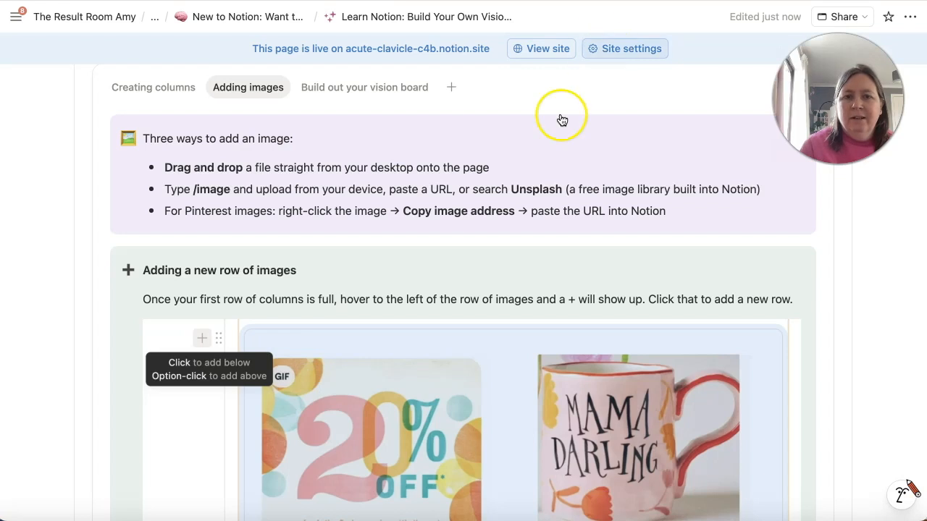
Paste the copied pin link into the first column below the "My big goal" callout as an embed
{"action": "scroll", "coordinate": [549, 172], "scroll_direction": "down", "scroll_amount": 1}
{"action": "scroll", "coordinate": [549, 172], "scroll_direction": "down", "scroll_amount": 10}
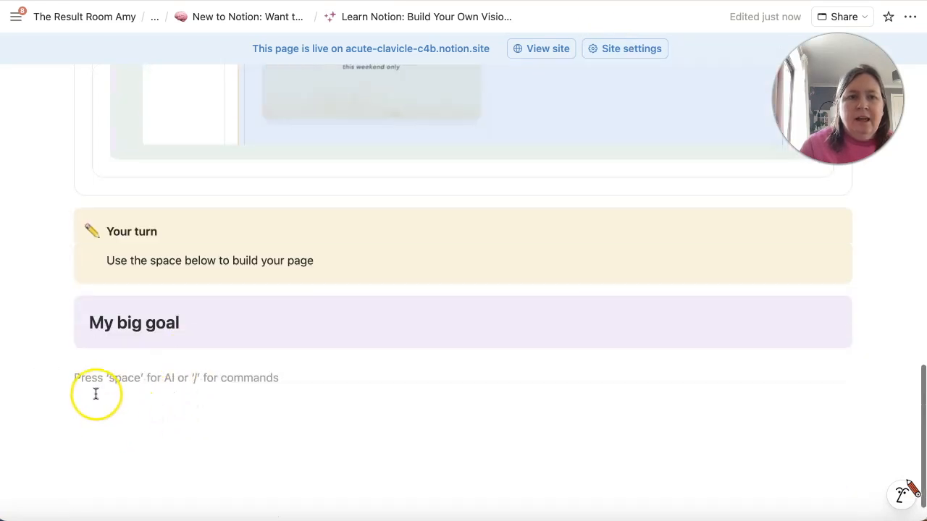
{"action": "left_click", "coordinate": [95, 386]}
{"action": "key", "text": "super+v"}
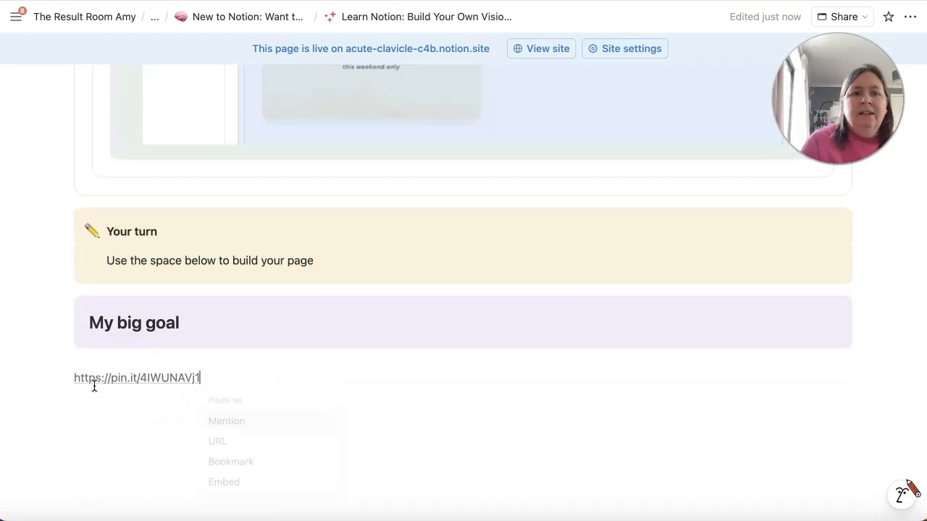
{"action": "left_click", "coordinate": [229, 485]}
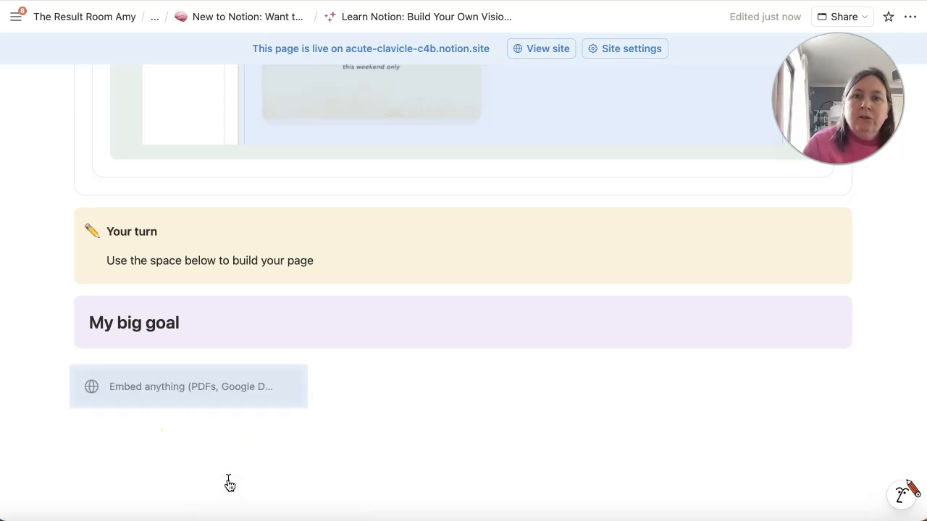
Shrink the height of the Pinterest embed to trim the blank space around the lamp image
{"action": "scroll", "coordinate": [230, 486], "scroll_direction": "down", "scroll_amount": 5}
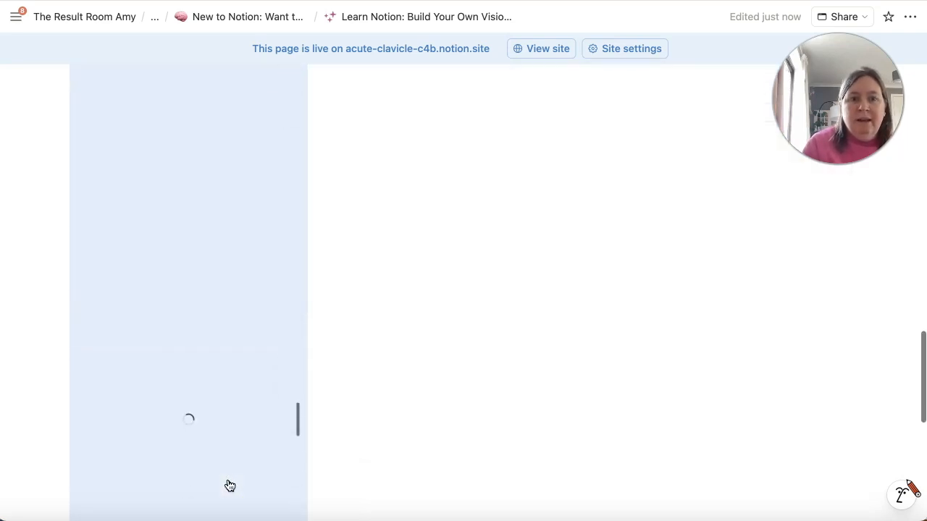
{"action": "scroll", "coordinate": [228, 482], "scroll_direction": "up", "scroll_amount": 2}
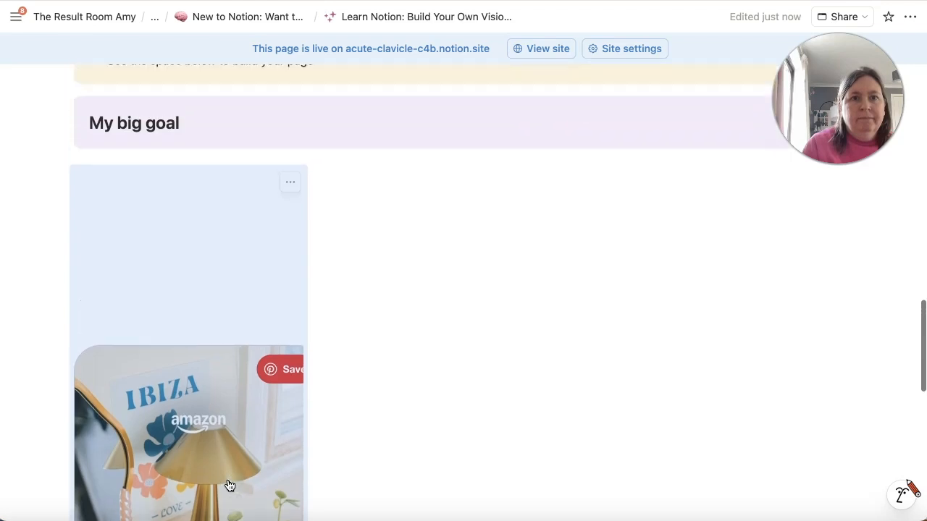
{"action": "scroll", "coordinate": [227, 428], "scroll_direction": "down", "scroll_amount": 6}
{"action": "scroll", "coordinate": [258, 408], "scroll_direction": "down", "scroll_amount": 3}
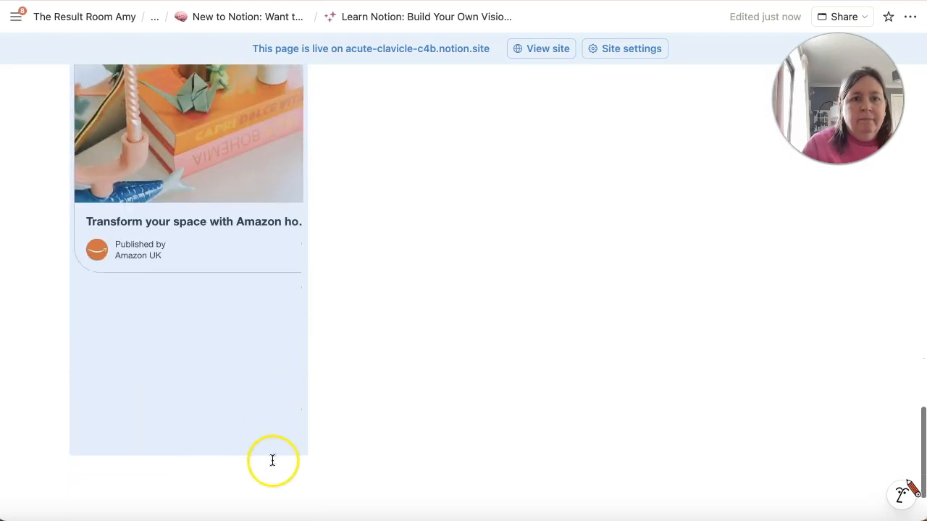
{"action": "left_click_drag", "start_coordinate": [180, 446], "coordinate": [193, 322]}
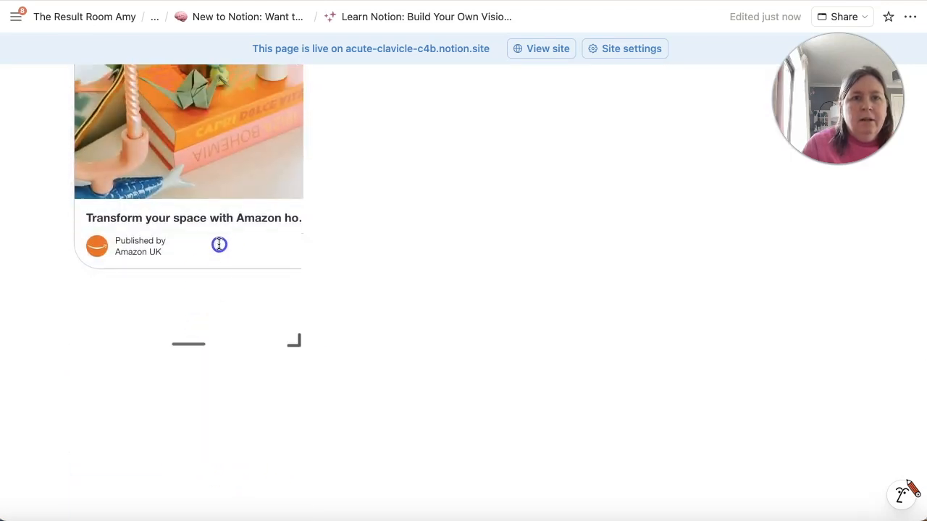
{"action": "left_click_drag", "start_coordinate": [239, 190], "coordinate": [270, 108]}
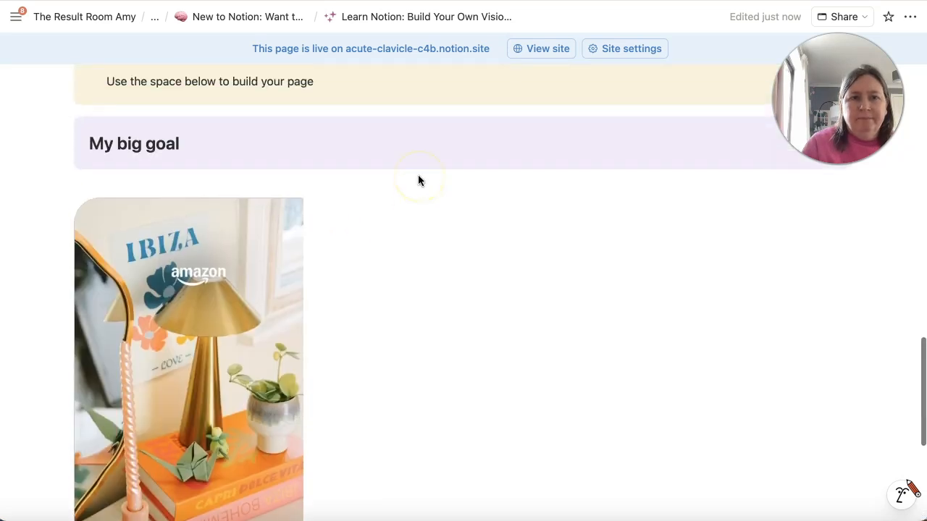
Upload the Desktop screenshot timed 18.07.57 into an image block in the second column and add the plates picture file to the third column
{"action": "left_click", "coordinate": [416, 214]}
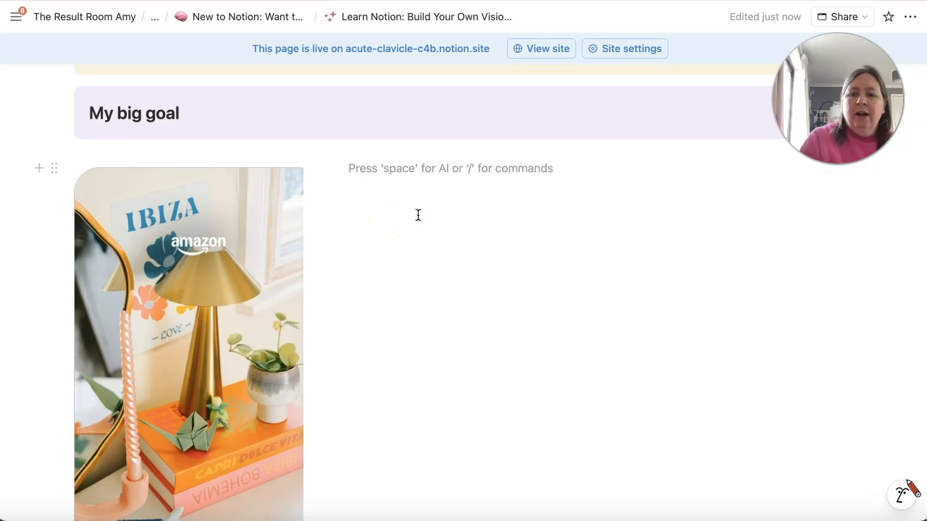
{"action": "type", "text": "/"}
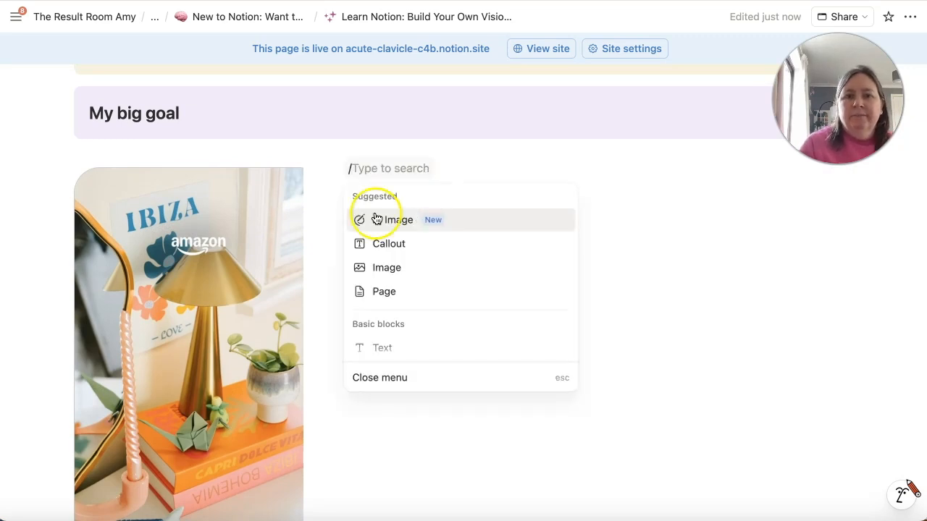
{"action": "left_click", "coordinate": [399, 267]}
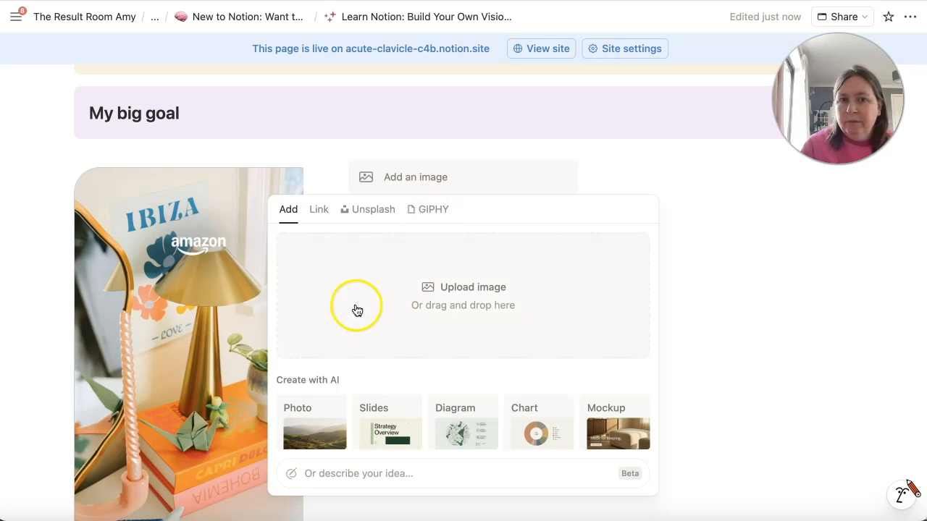
{"action": "left_click", "coordinate": [468, 288]}
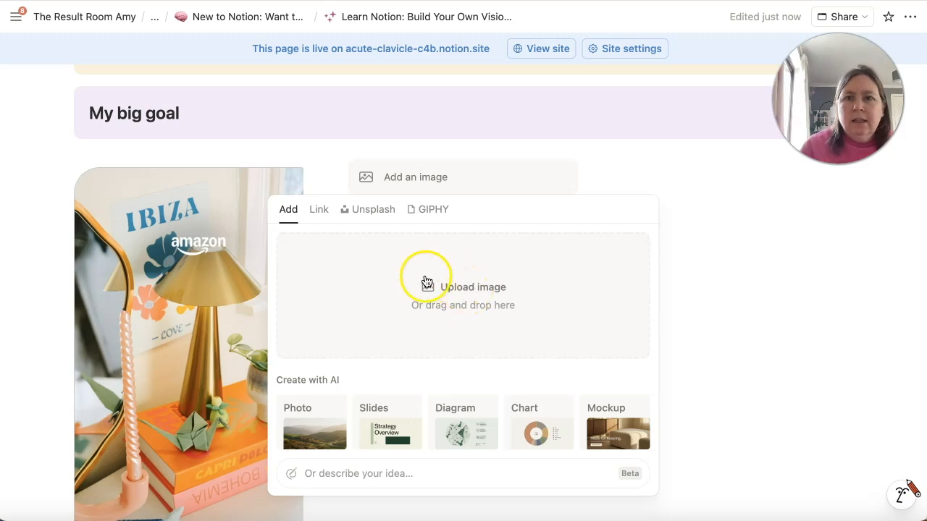
{"action": "scroll", "coordinate": [382, 269], "scroll_direction": "down", "scroll_amount": 10}
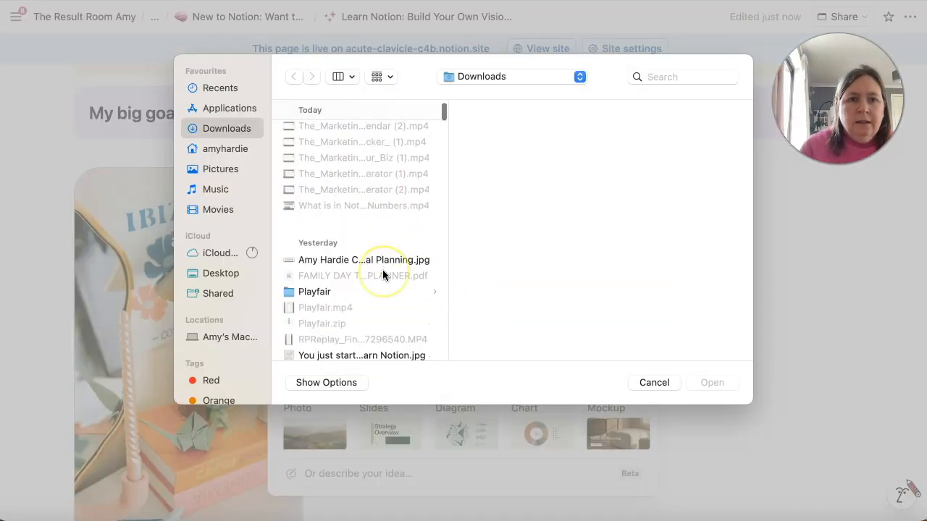
{"action": "left_click", "coordinate": [219, 275]}
{"action": "left_click", "coordinate": [323, 212]}
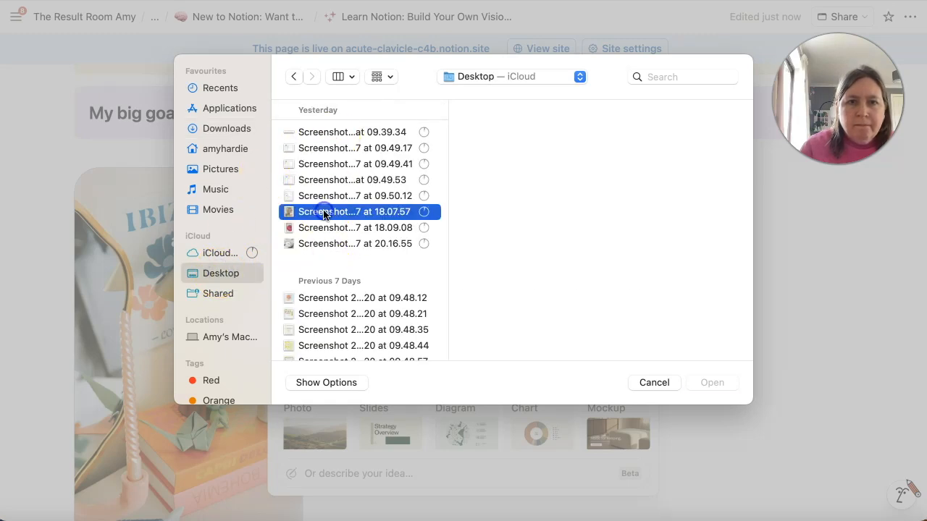
{"action": "left_click", "coordinate": [713, 383]}
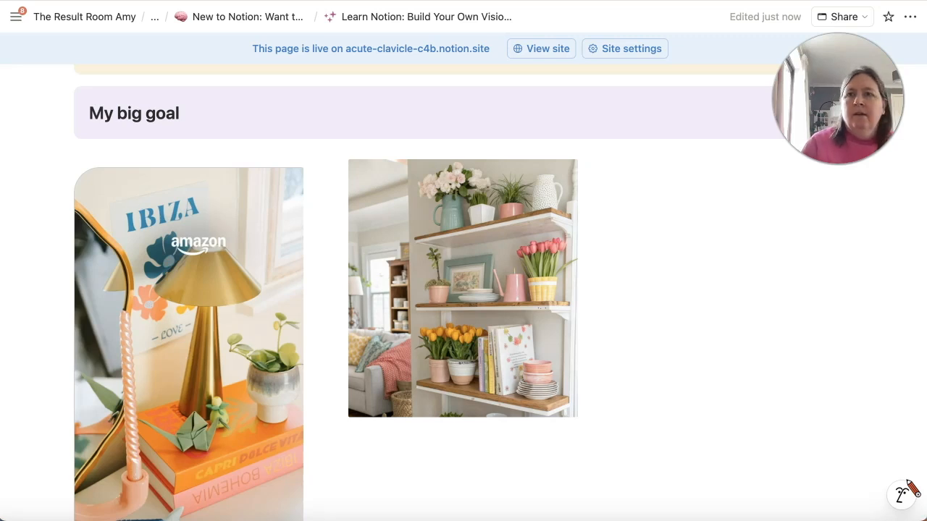
{"action": "left_click_drag", "start_coordinate": [926, 205], "coordinate": [707, 202]}
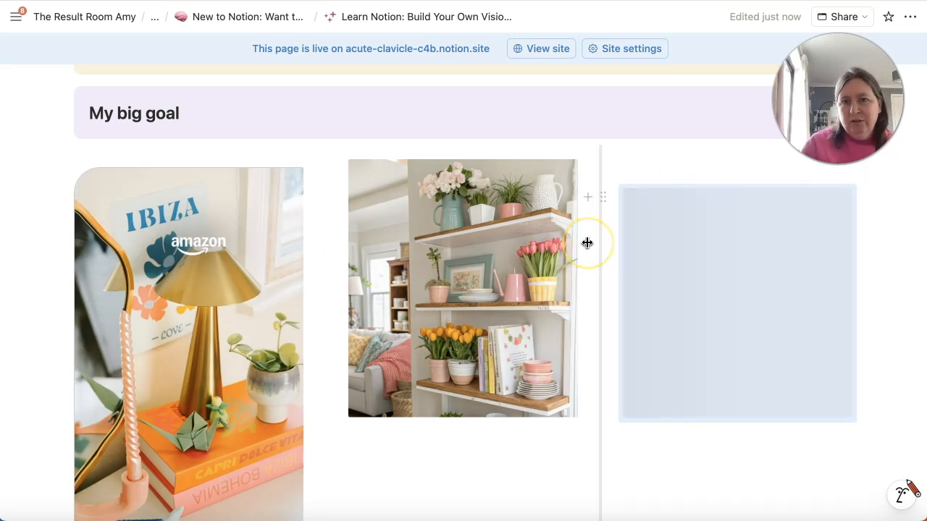
Open the "Build out your vision board" instructions and read how to replace an image
{"action": "scroll", "coordinate": [588, 242], "scroll_direction": "up", "scroll_amount": 5}
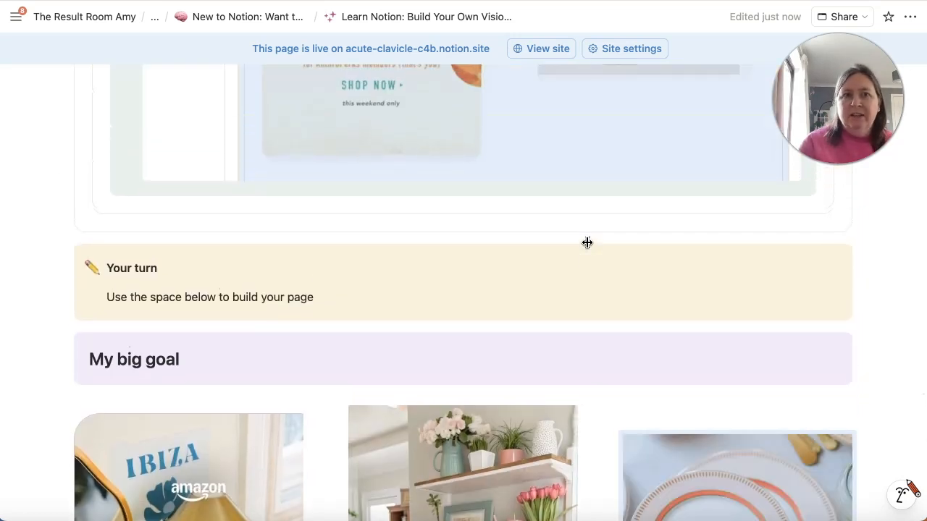
{"action": "scroll", "coordinate": [587, 243], "scroll_direction": "up", "scroll_amount": 10}
{"action": "left_click", "coordinate": [372, 185]}
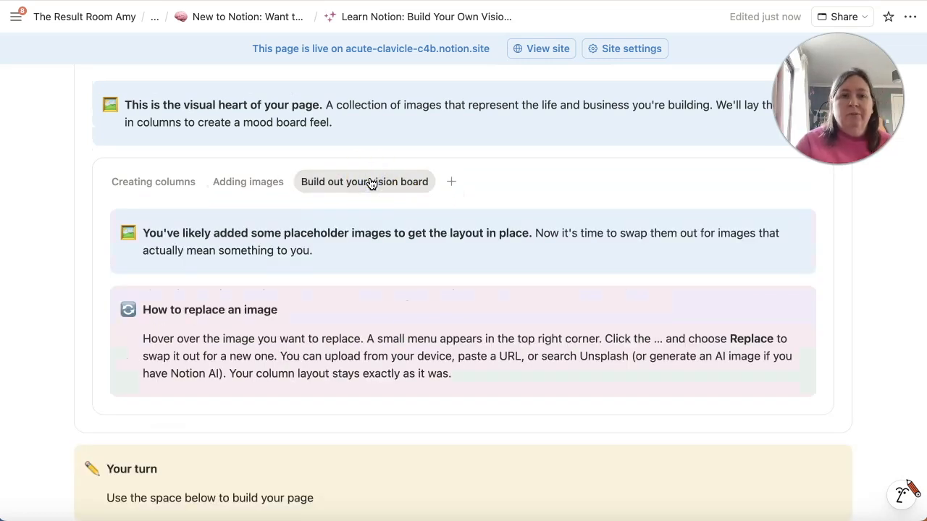
{"action": "scroll", "coordinate": [366, 280], "scroll_direction": "down", "scroll_amount": 2}
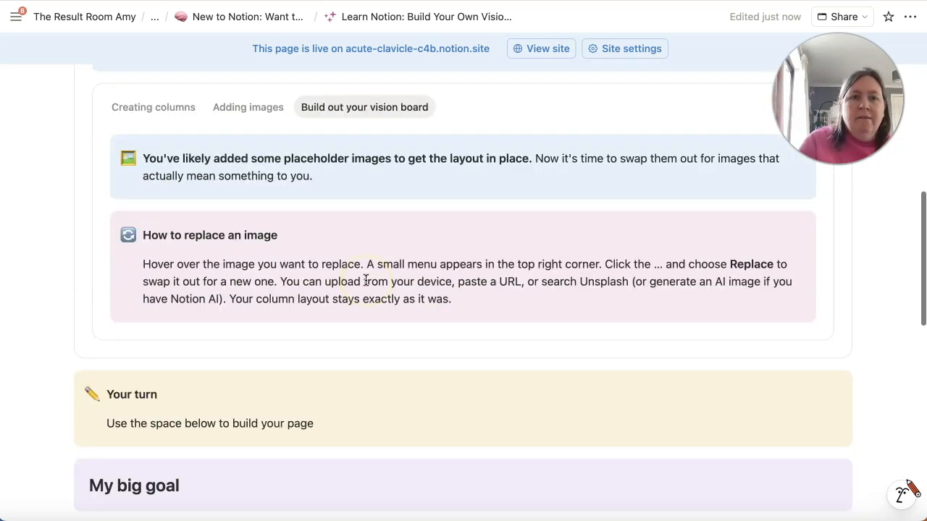
{"action": "scroll", "coordinate": [365, 280], "scroll_direction": "down", "scroll_amount": 8}
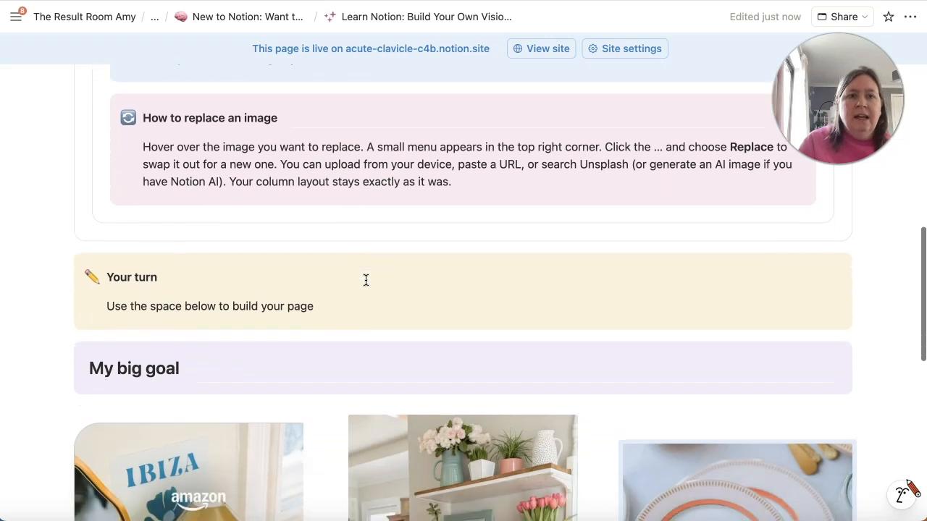
{"action": "scroll", "coordinate": [365, 280], "scroll_direction": "down", "scroll_amount": 1}
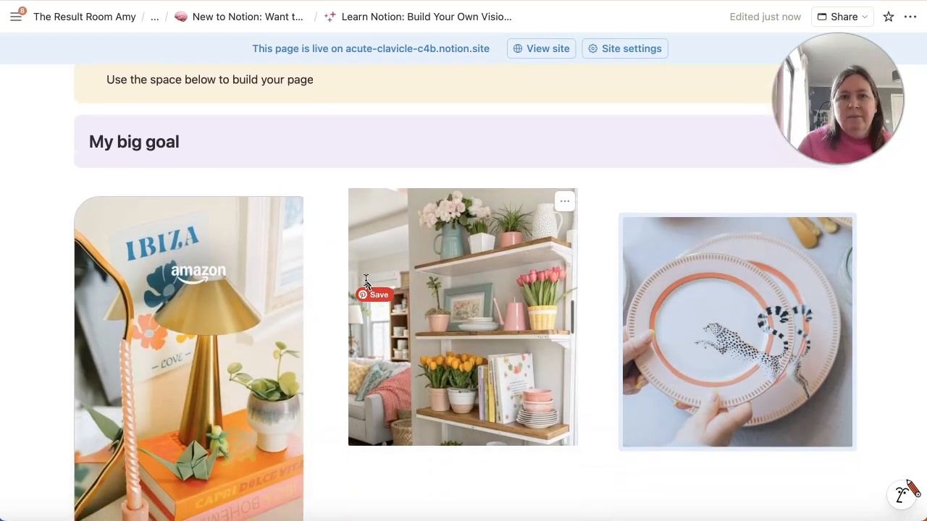
{"action": "left_click", "coordinate": [292, 200]}
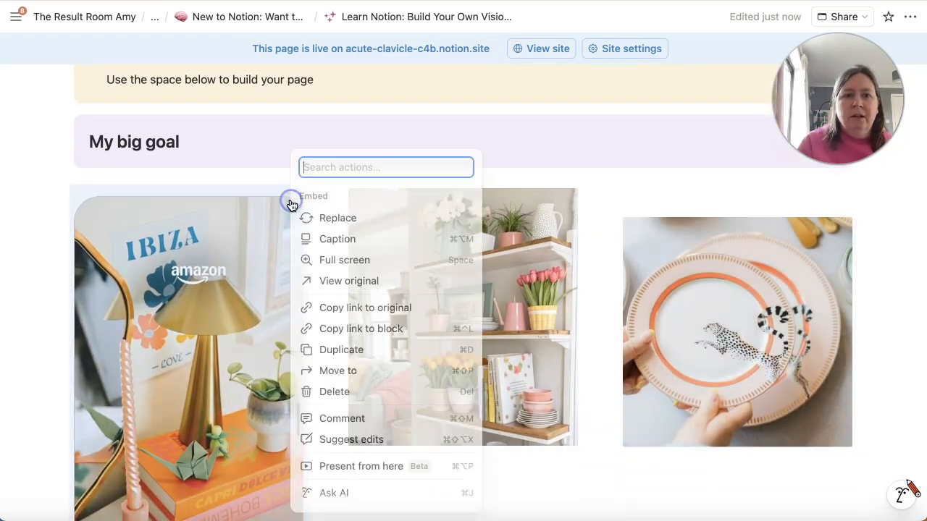
{"action": "left_click", "coordinate": [342, 217]}
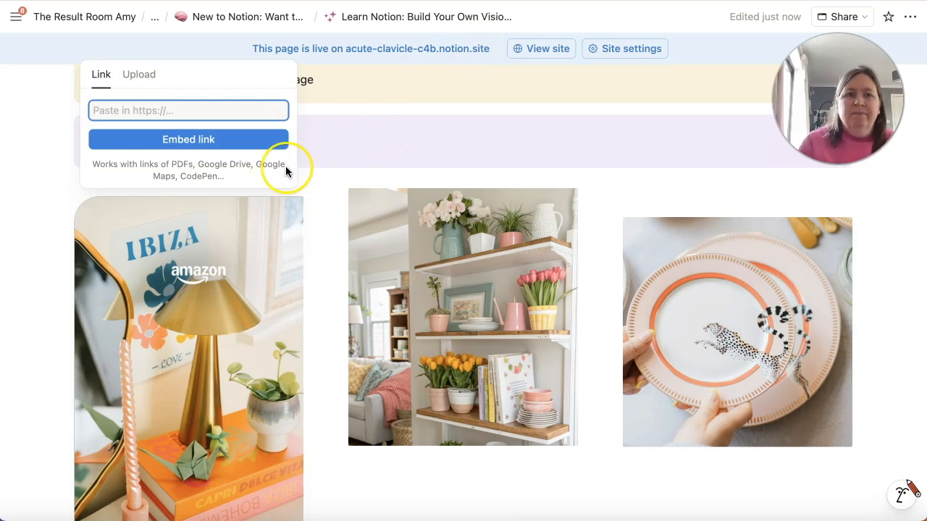
{"action": "left_click", "coordinate": [327, 276]}
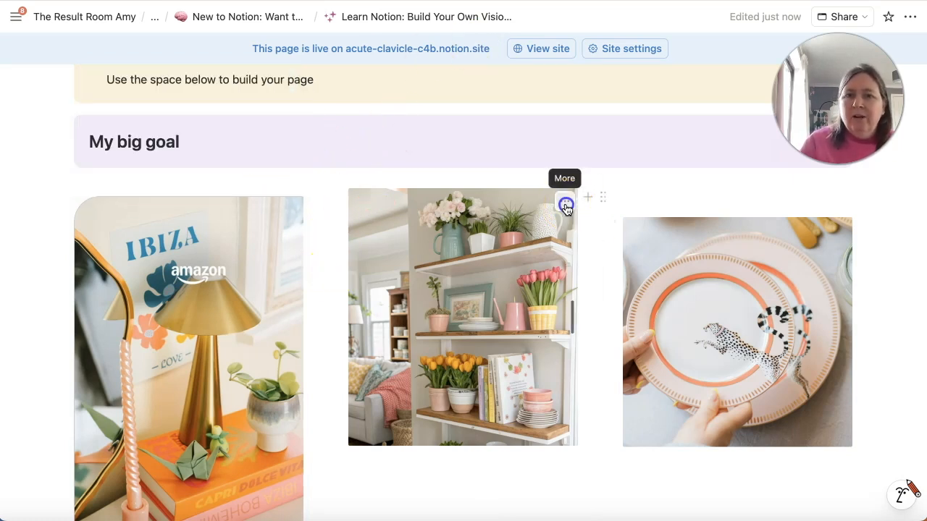
Replace the second column's shelf image with the Unsplash photo of a scattered pile of colourful books
{"action": "left_click", "coordinate": [567, 203]}
{"action": "left_click", "coordinate": [613, 218]}
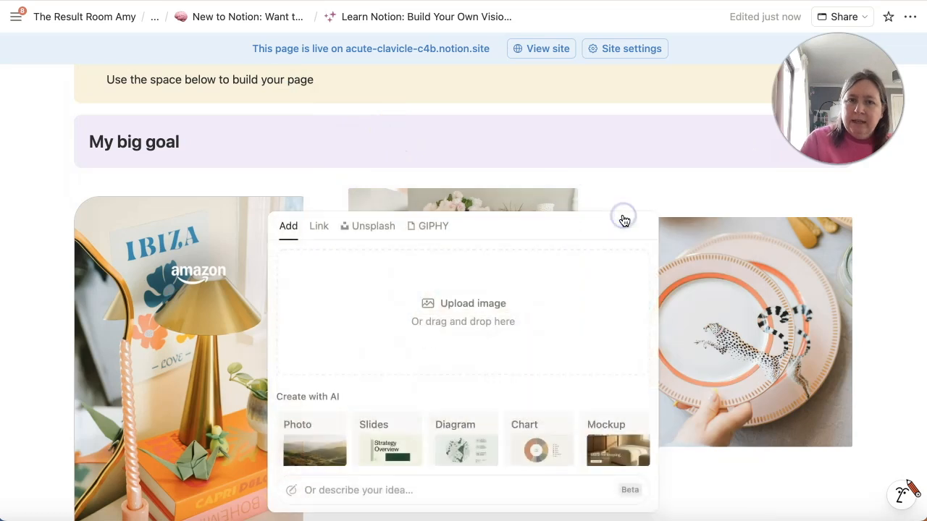
{"action": "left_click", "coordinate": [373, 226]}
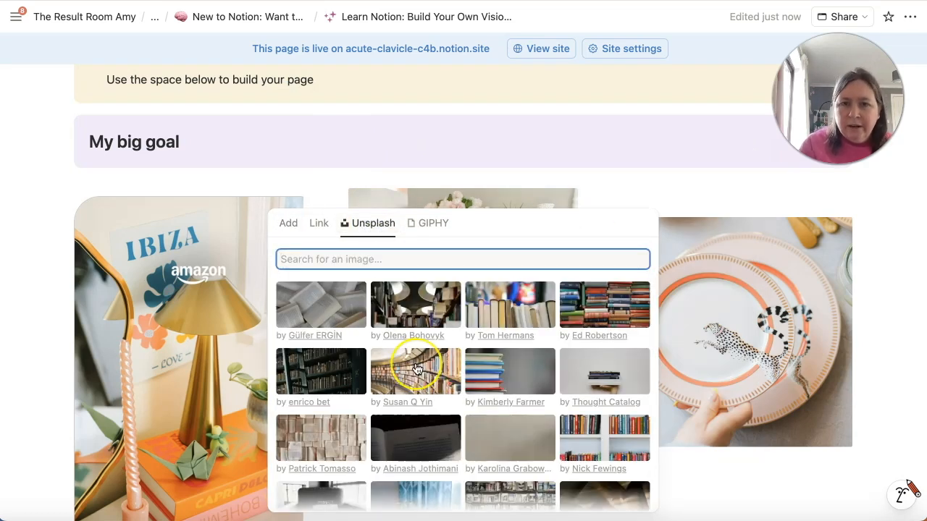
{"action": "scroll", "coordinate": [413, 370], "scroll_direction": "down", "scroll_amount": 6}
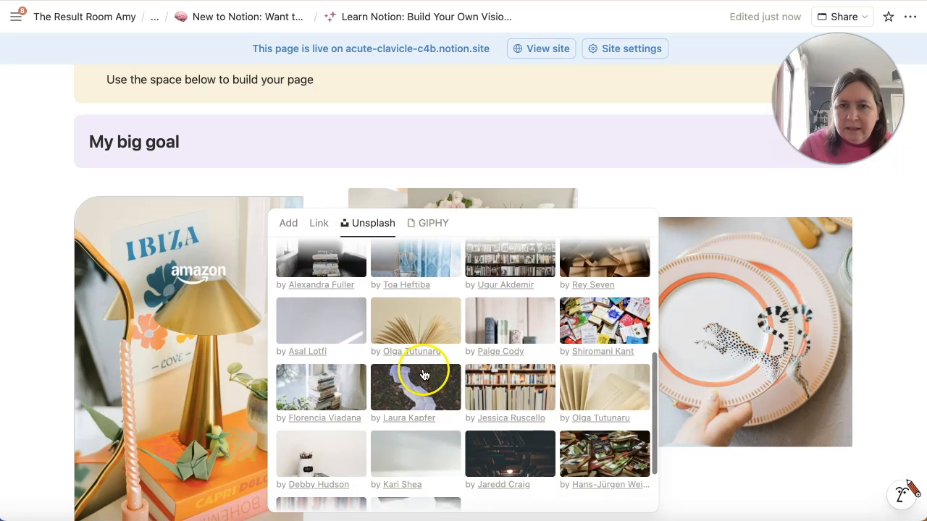
{"action": "left_click", "coordinate": [605, 321]}
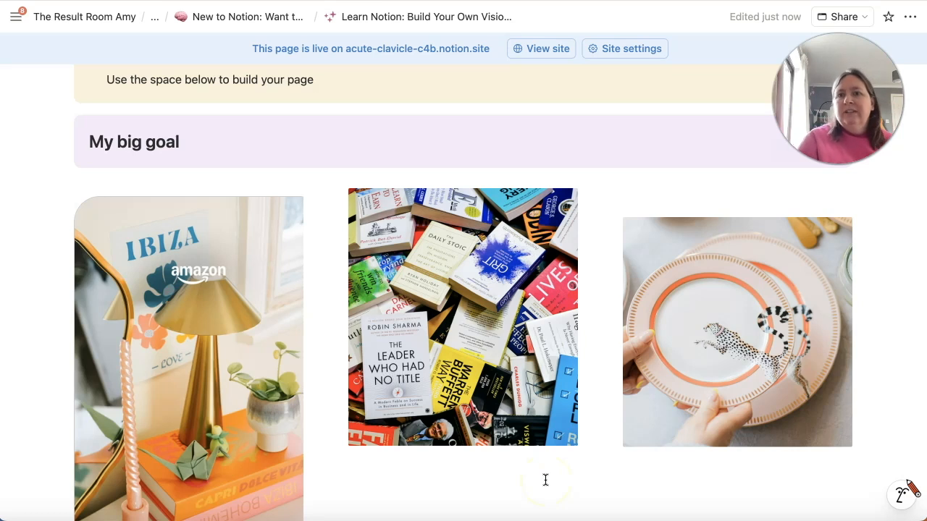
Open the "Embed something inspiring" lesson and read the instructions on how to embed web content
{"action": "scroll", "coordinate": [423, 349], "scroll_direction": "up", "scroll_amount": 10}
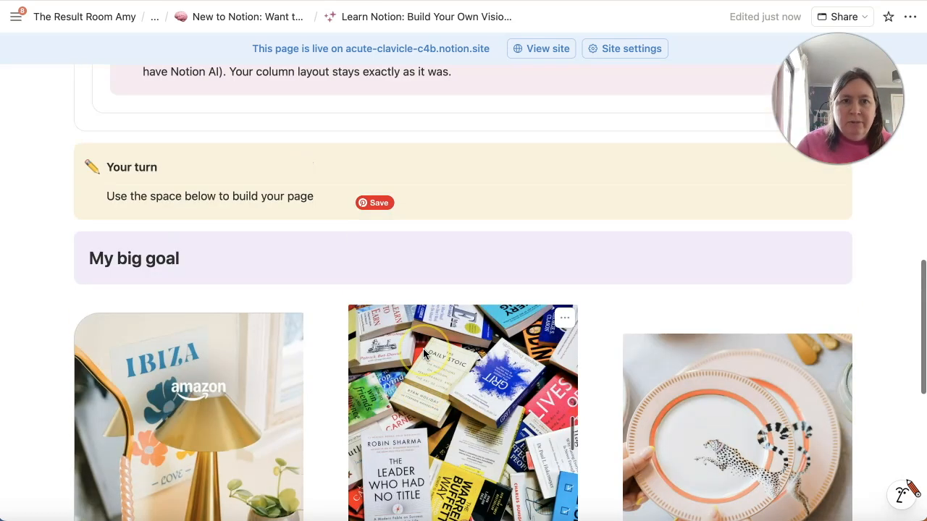
{"action": "scroll", "coordinate": [463, 181], "scroll_direction": "up", "scroll_amount": 2}
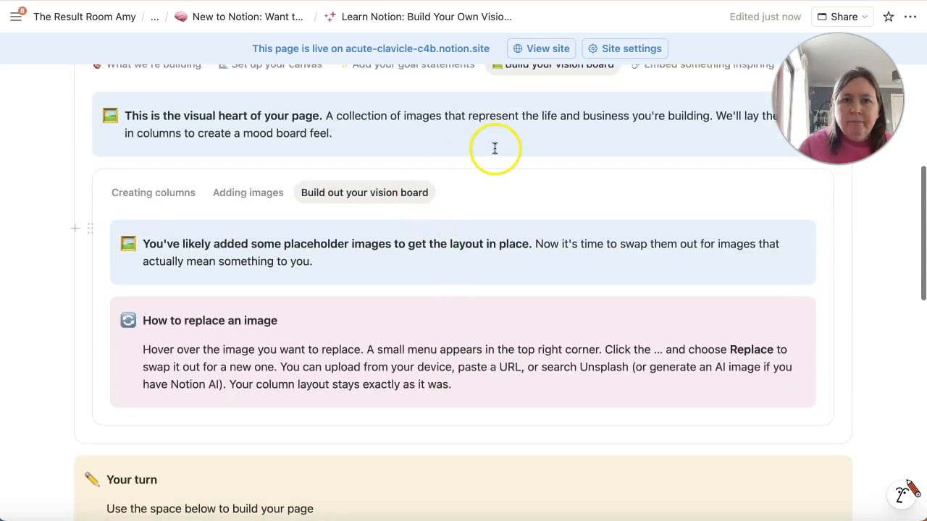
{"action": "scroll", "coordinate": [507, 145], "scroll_direction": "up", "scroll_amount": 5}
{"action": "left_click", "coordinate": [690, 162]}
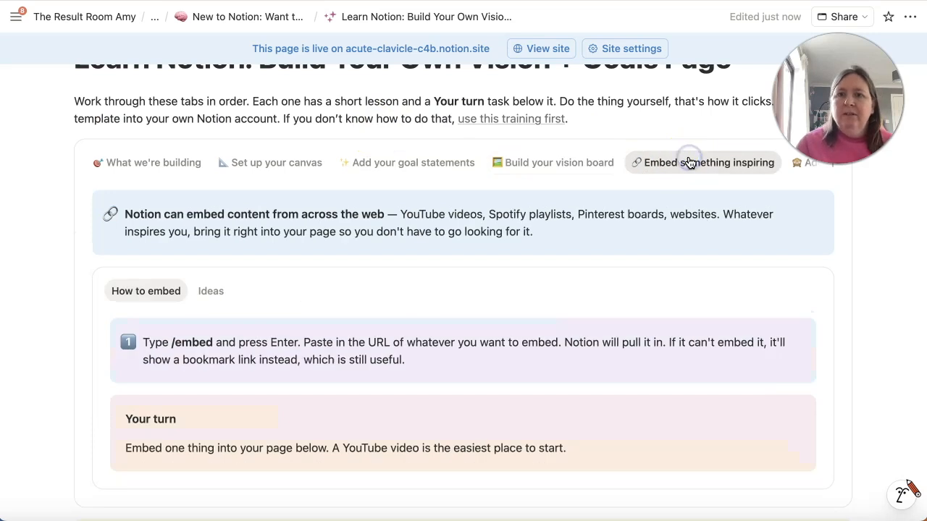
{"action": "scroll", "coordinate": [593, 290], "scroll_direction": "down", "scroll_amount": 1}
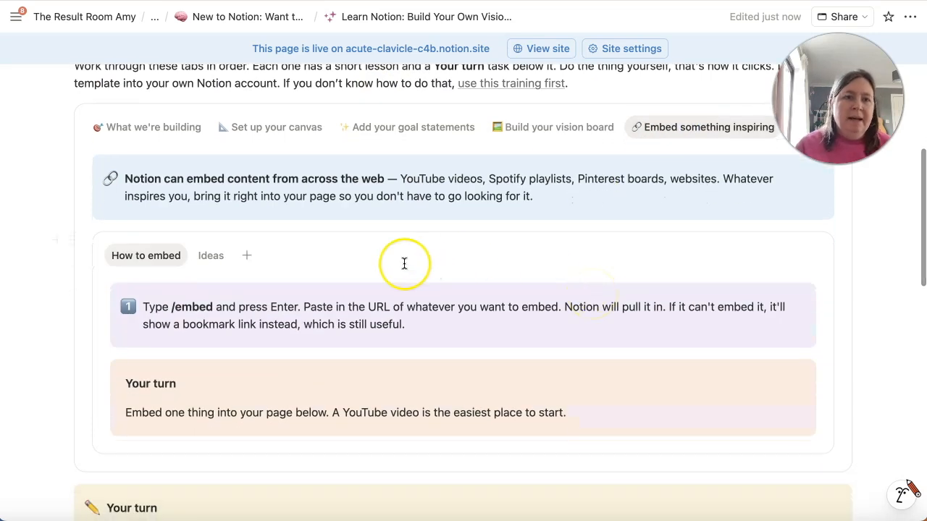
{"action": "scroll", "coordinate": [404, 263], "scroll_direction": "down", "scroll_amount": 1}
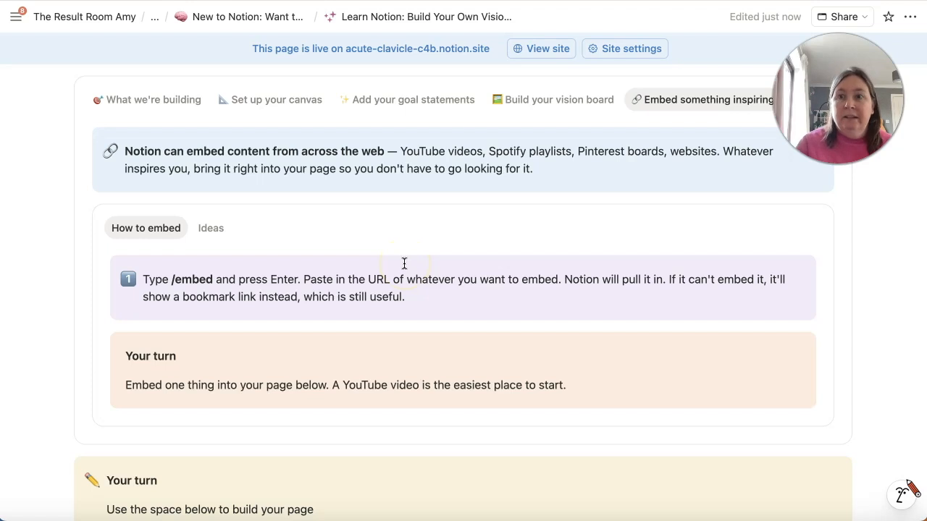
{"action": "scroll", "coordinate": [340, 286], "scroll_direction": "down", "scroll_amount": 2}
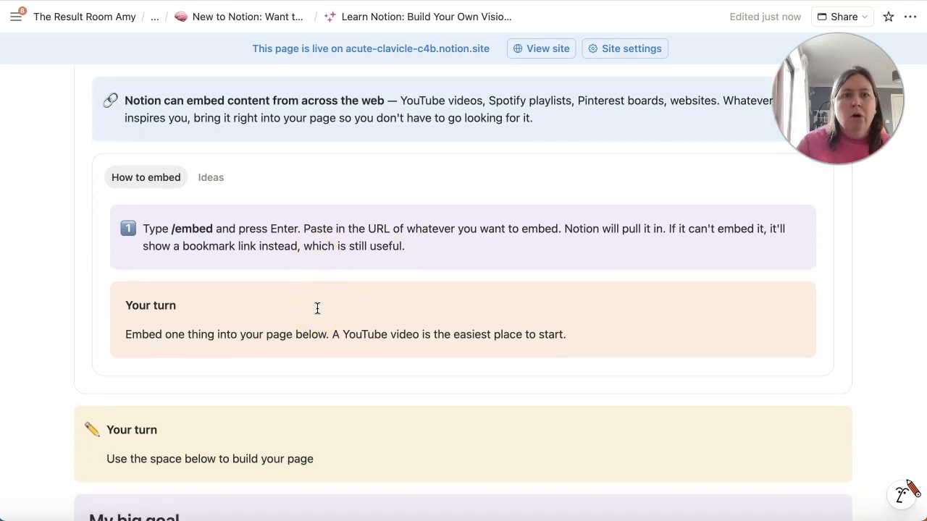
Paste the copied YouTube link below the books image in the second column as an embedded video
{"action": "scroll", "coordinate": [317, 308], "scroll_direction": "down", "scroll_amount": 10}
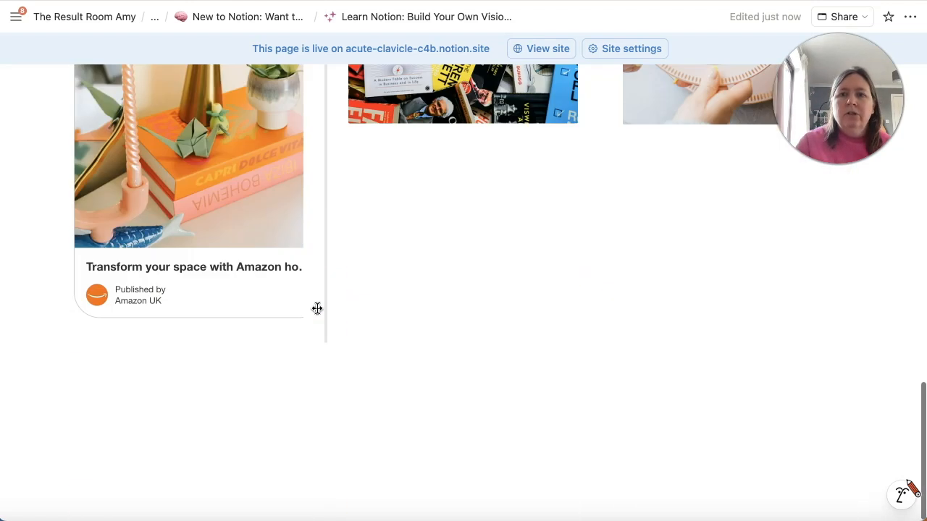
{"action": "left_click", "coordinate": [369, 229]}
{"action": "scroll", "coordinate": [368, 230], "scroll_direction": "up", "scroll_amount": 3}
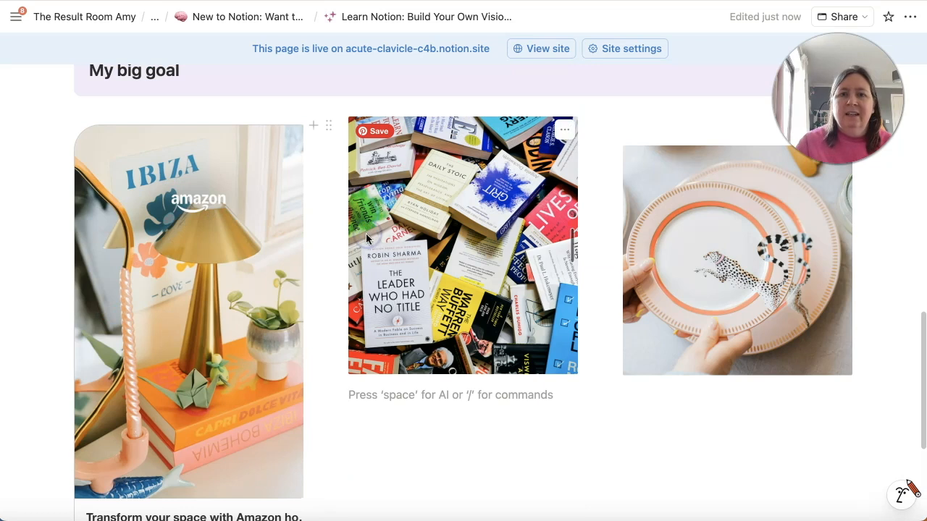
{"action": "mouse_move", "coordinate": [84, 16]}
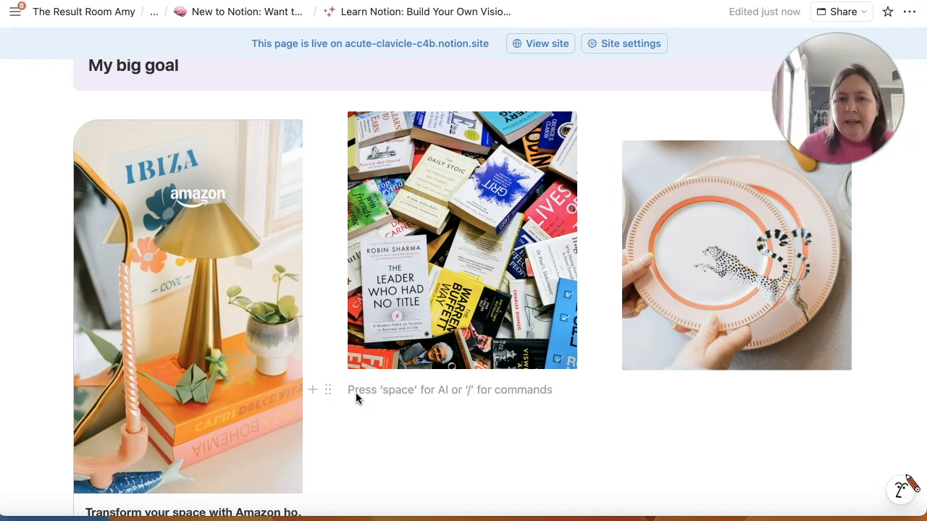
{"action": "left_click", "coordinate": [367, 391]}
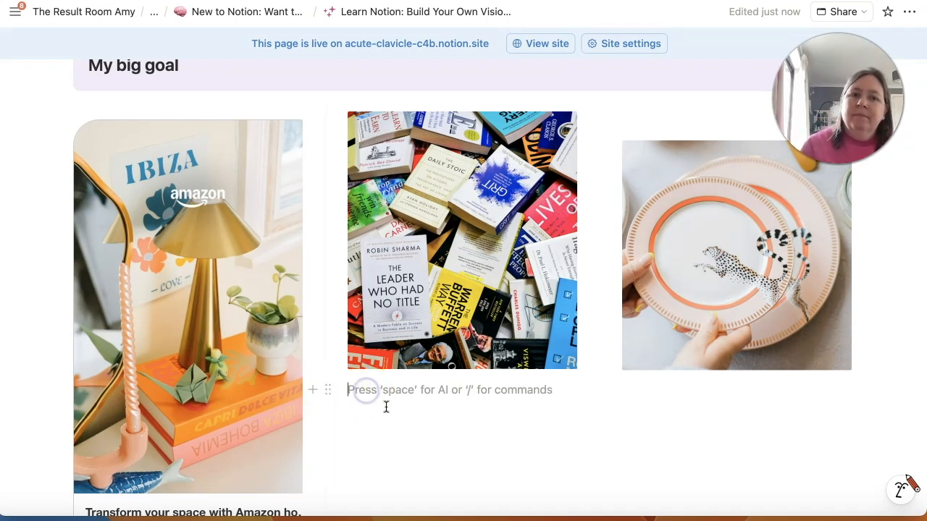
{"action": "key", "text": "super+v"}
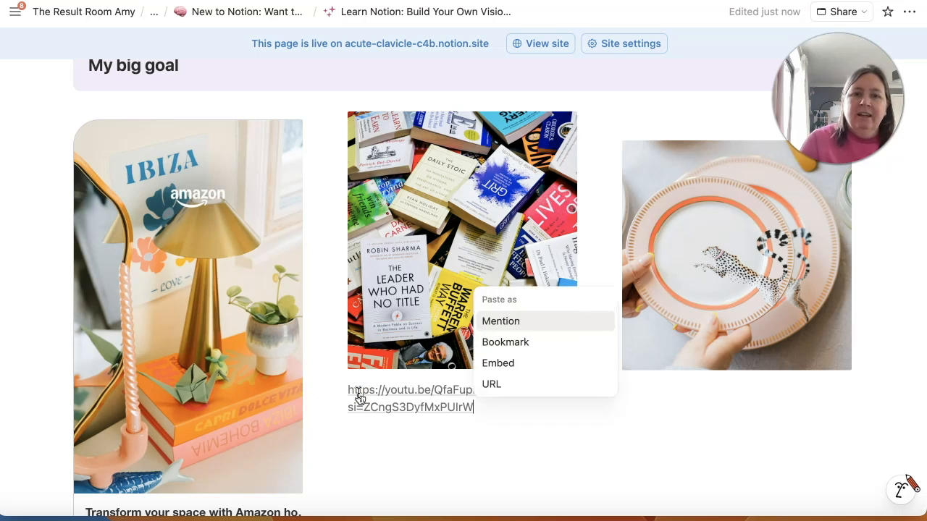
{"action": "left_click", "coordinate": [505, 367]}
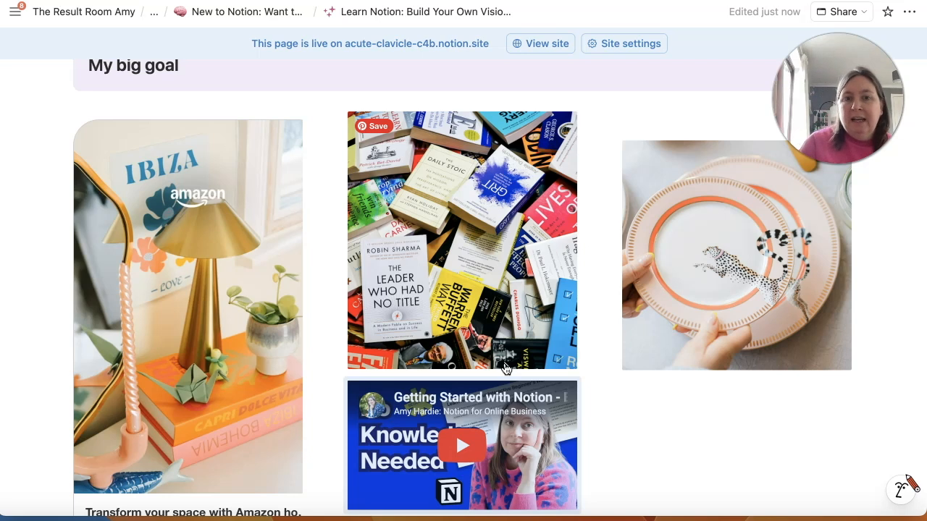
{"action": "scroll", "coordinate": [506, 369], "scroll_direction": "down", "scroll_amount": 2}
{"action": "scroll", "coordinate": [505, 370], "scroll_direction": "up", "scroll_amount": 1}
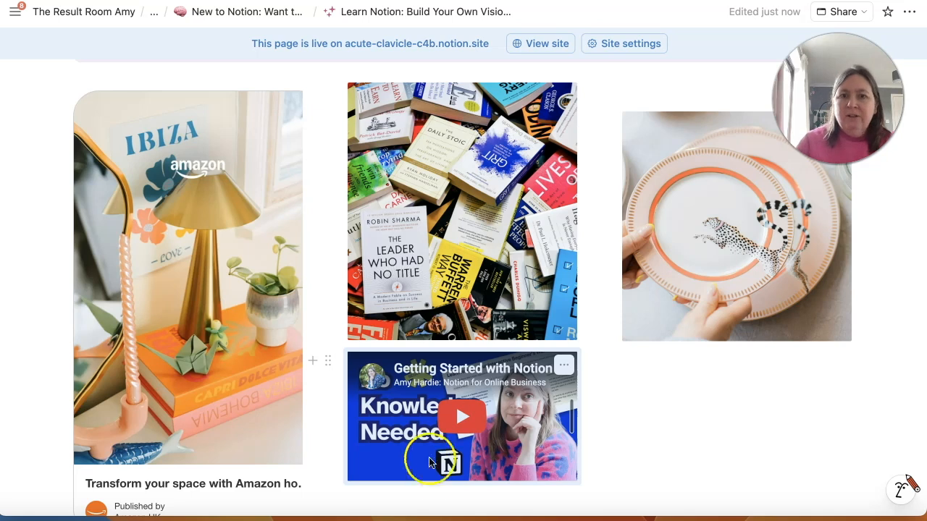
Read the Ideas section of the embed lesson and open the lesson on adding a "my why" toggle
{"action": "scroll", "coordinate": [474, 413], "scroll_direction": "up", "scroll_amount": 10}
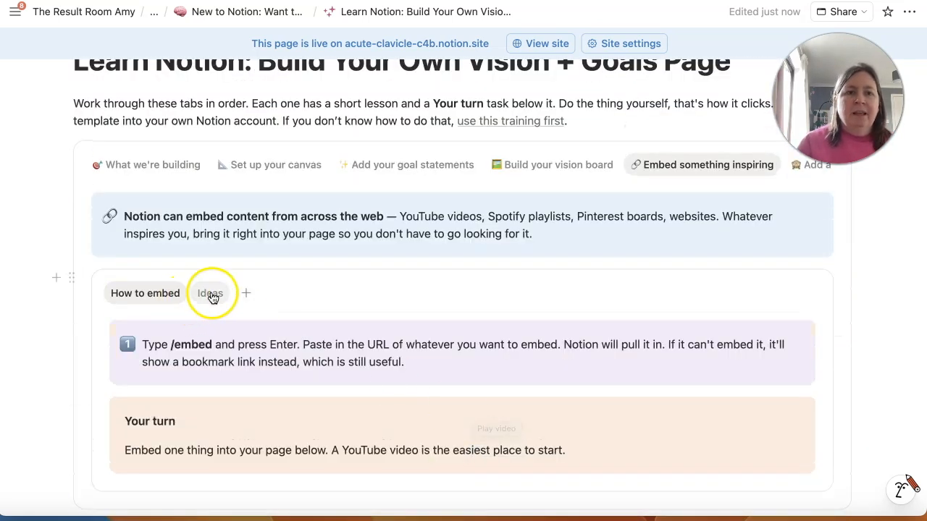
{"action": "left_click", "coordinate": [211, 295]}
{"action": "scroll", "coordinate": [305, 317], "scroll_direction": "down", "scroll_amount": 1}
{"action": "scroll", "coordinate": [305, 317], "scroll_direction": "down", "scroll_amount": 2}
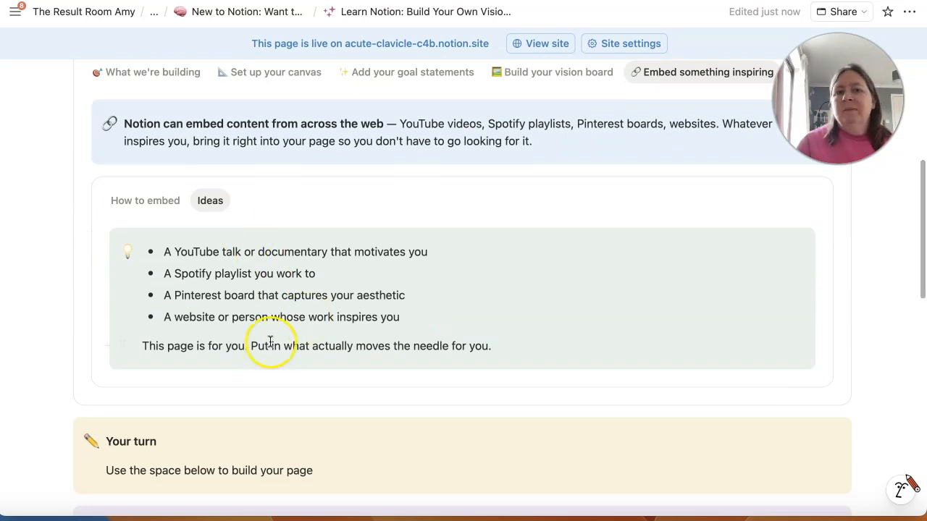
{"action": "scroll", "coordinate": [391, 210], "scroll_direction": "up", "scroll_amount": 5}
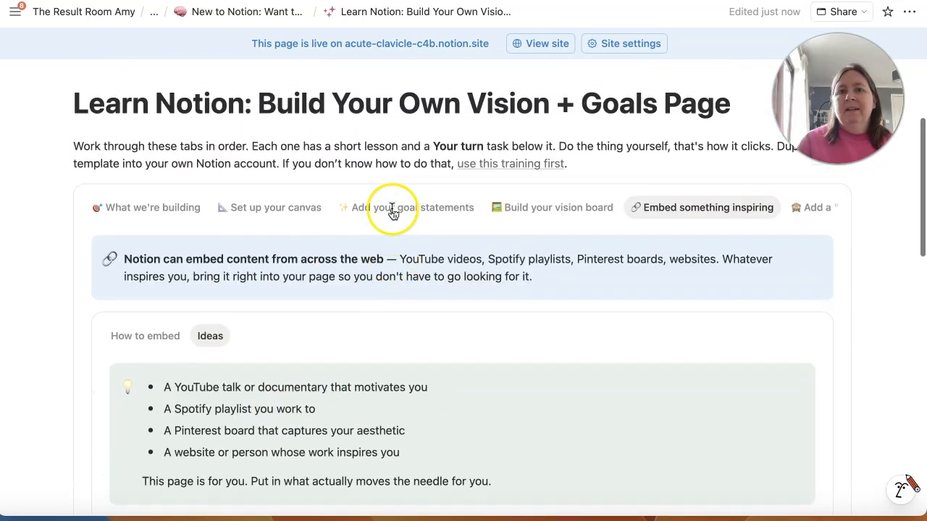
{"action": "scroll", "coordinate": [701, 275], "scroll_direction": "right", "scroll_amount": 5}
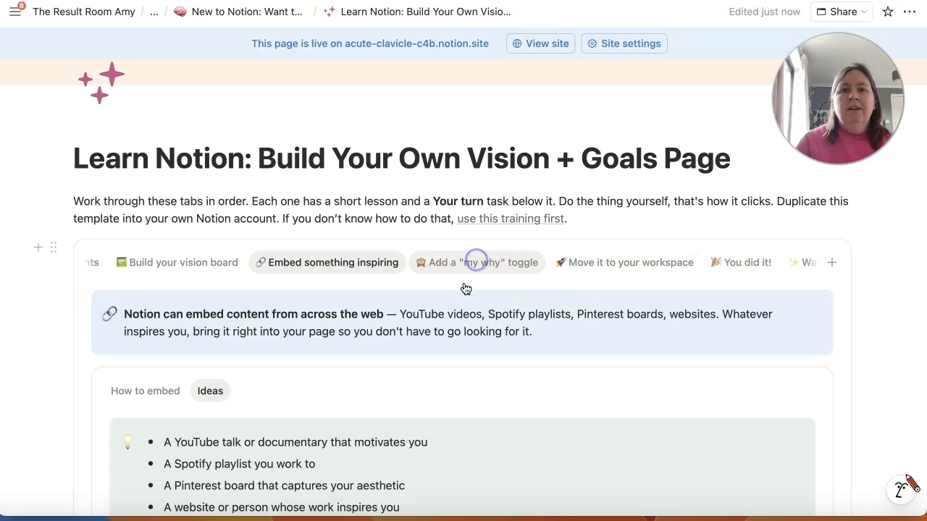
{"action": "left_click", "coordinate": [476, 265]}
Add a toggle list beneath the three vision board columns and title it "My Why"
{"action": "scroll", "coordinate": [466, 343], "scroll_direction": "down", "scroll_amount": 10}
{"action": "scroll", "coordinate": [467, 344], "scroll_direction": "down", "scroll_amount": 5}
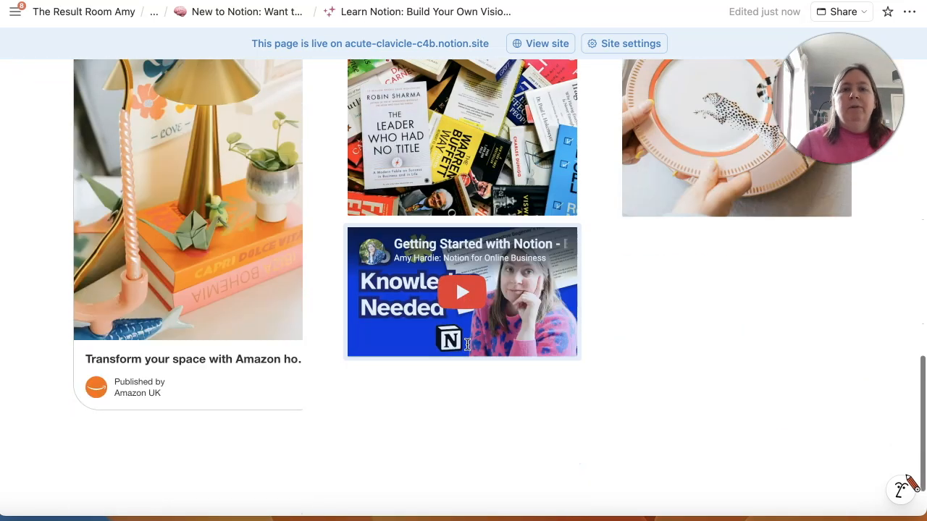
{"action": "left_click", "coordinate": [131, 362]}
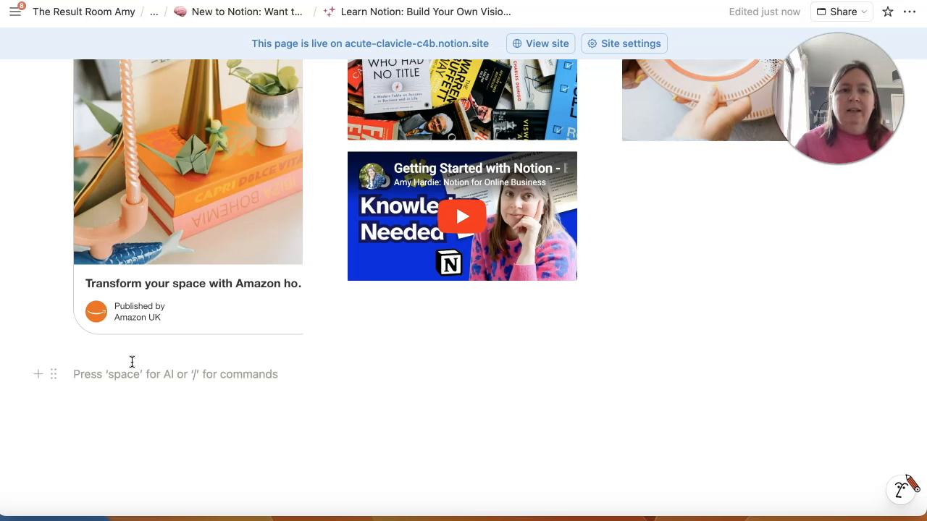
{"action": "type", "text": "/"}
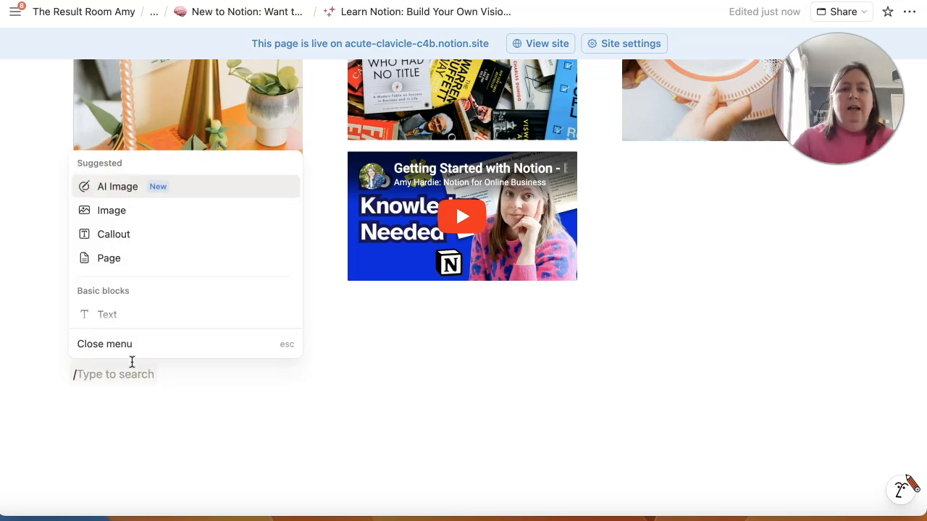
{"action": "type", "text": "tog"}
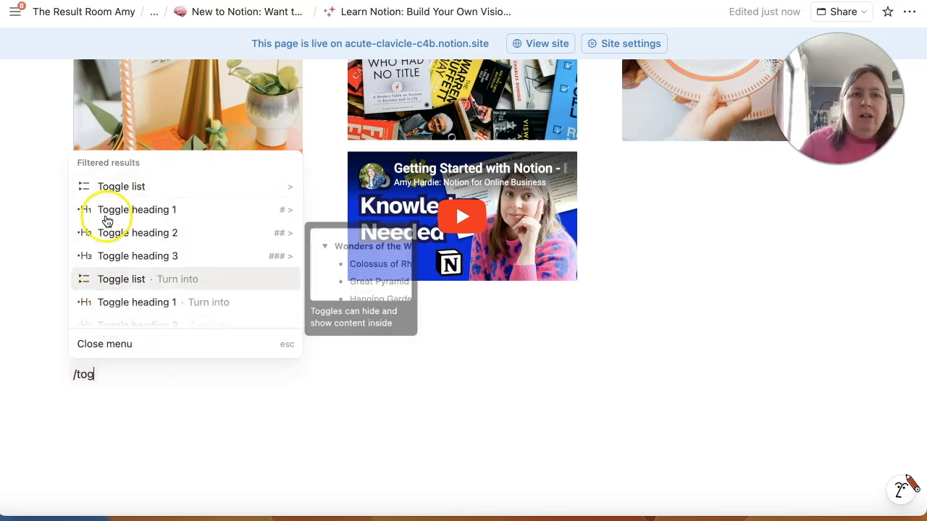
{"action": "left_click", "coordinate": [113, 187]}
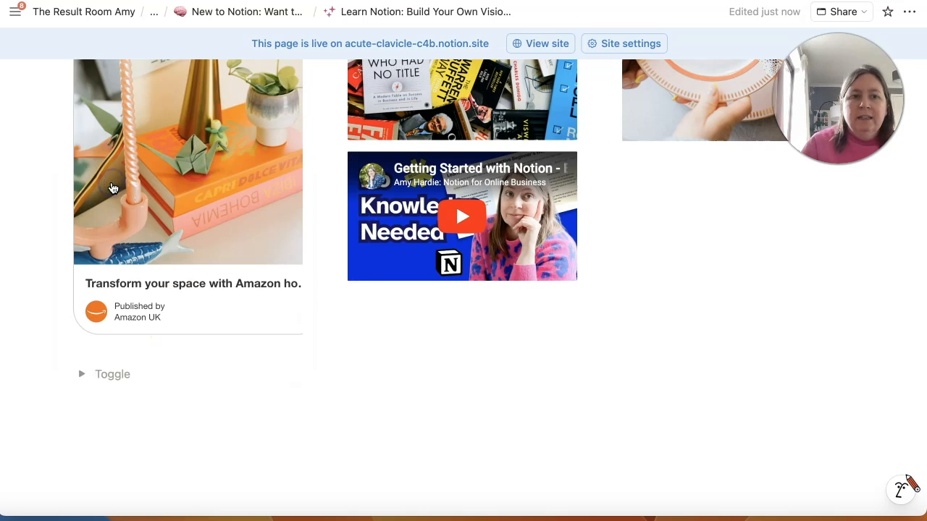
{"action": "left_click", "coordinate": [98, 375]}
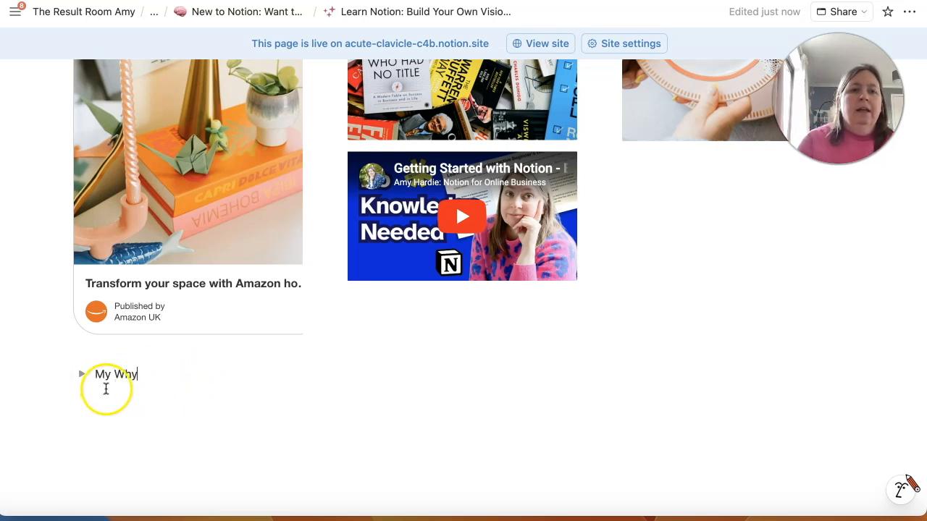
Expand the My Why toggle and write "What my why is and what inspires me to take action" inside it
{"action": "left_click", "coordinate": [80, 378]}
{"action": "left_click", "coordinate": [114, 399]}
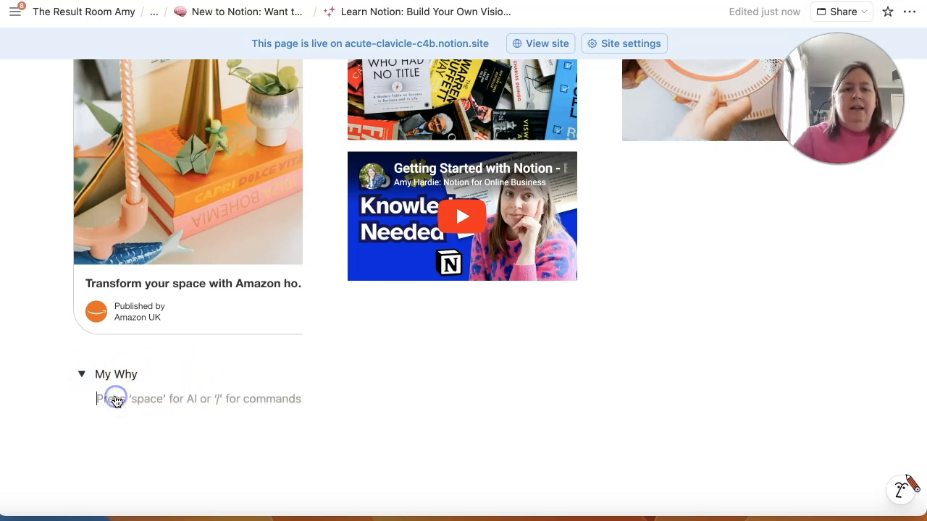
{"action": "type", "text": "W"}
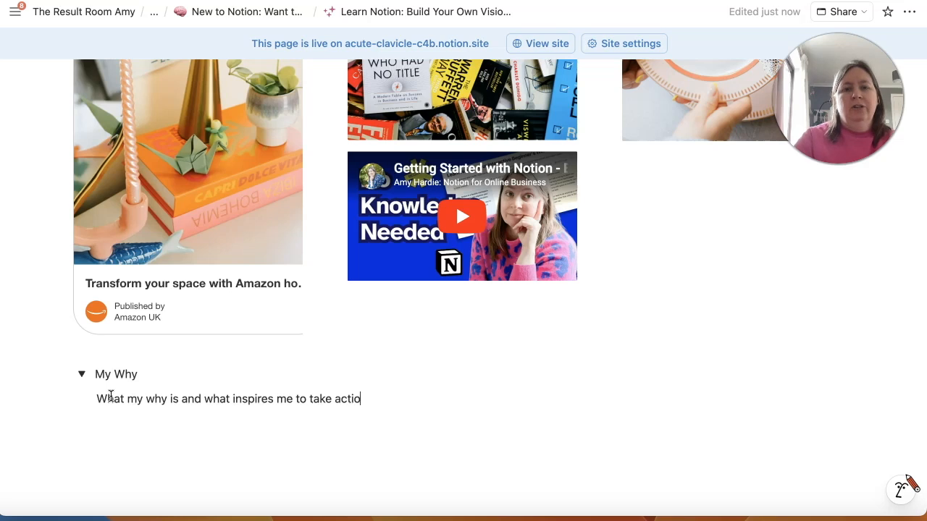
{"action": "left_click", "coordinate": [53, 374]}
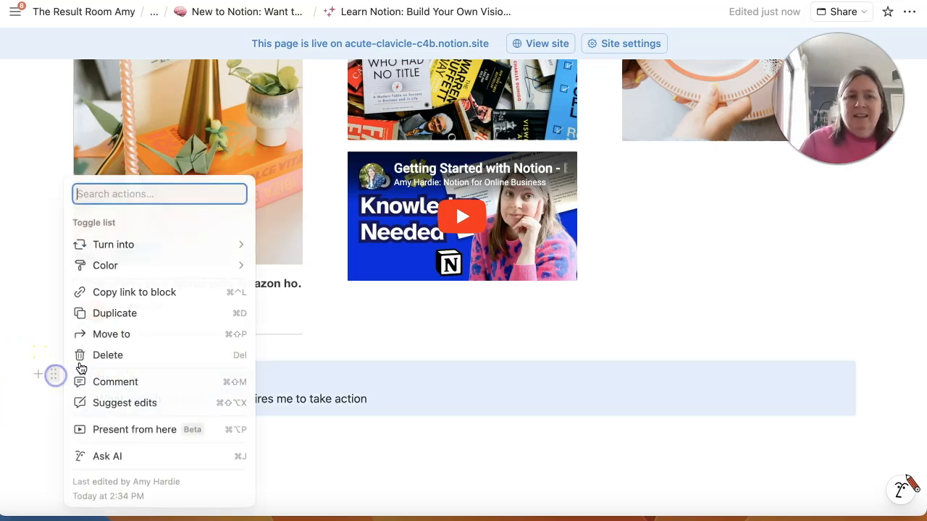
{"action": "mouse_move", "coordinate": [165, 244]}
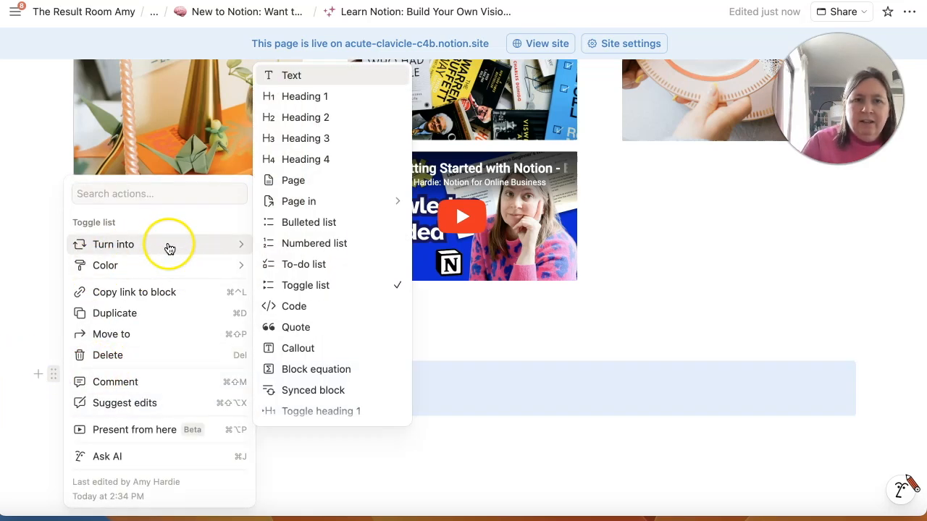
{"action": "scroll", "coordinate": [321, 293], "scroll_direction": "down", "scroll_amount": 3}
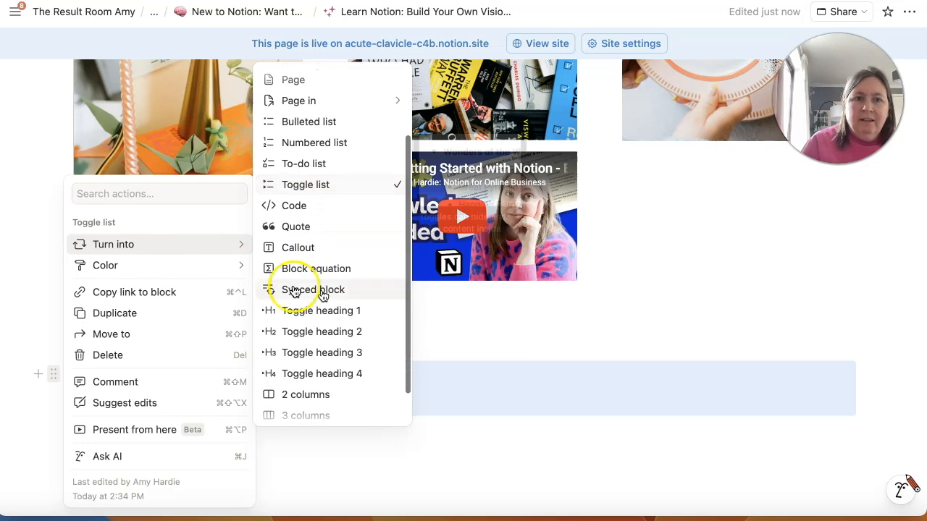
{"action": "left_click", "coordinate": [348, 451]}
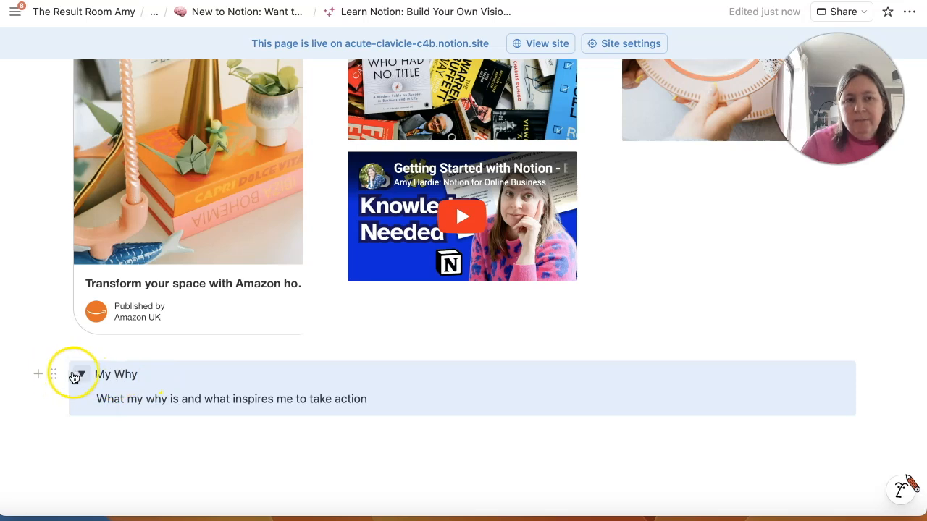
Turn the My Why toggle list into a Toggle heading 2
{"action": "left_click", "coordinate": [52, 373]}
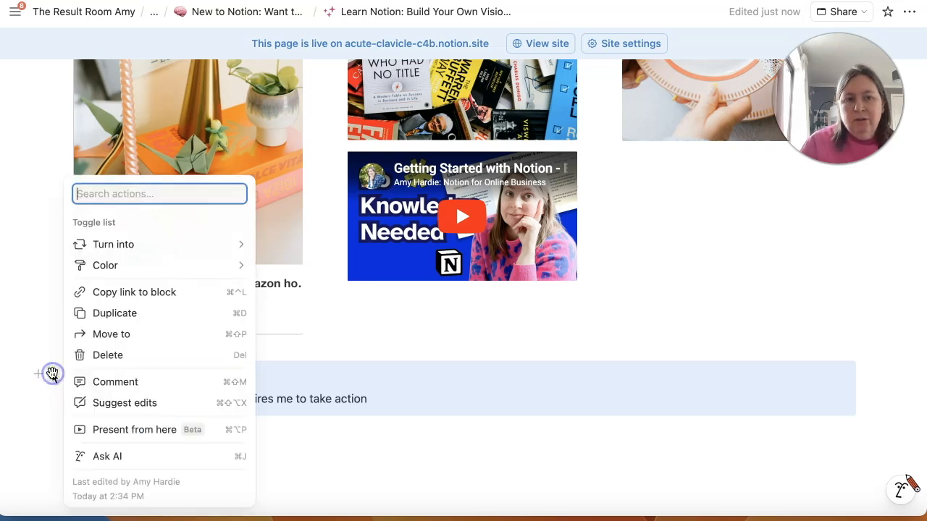
{"action": "mouse_move", "coordinate": [131, 262]}
{"action": "mouse_move", "coordinate": [137, 244]}
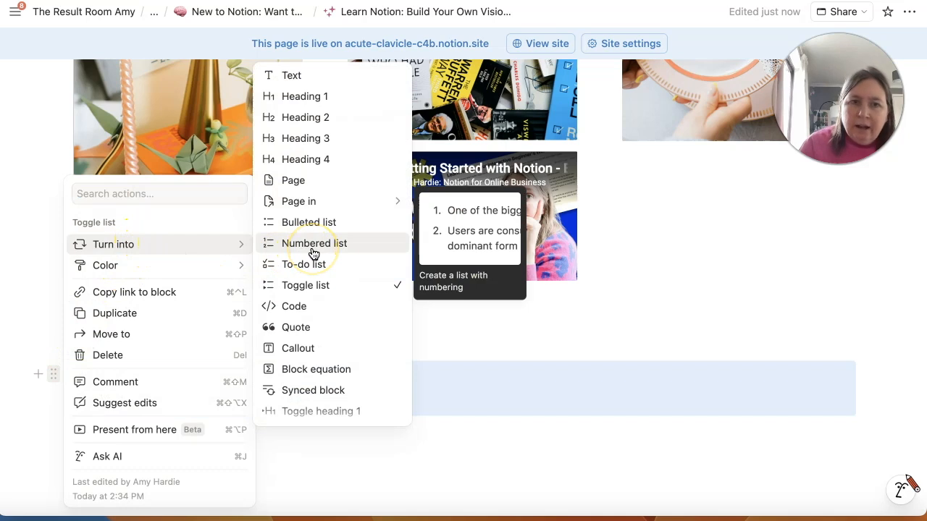
{"action": "scroll", "coordinate": [311, 250], "scroll_direction": "down", "scroll_amount": 3}
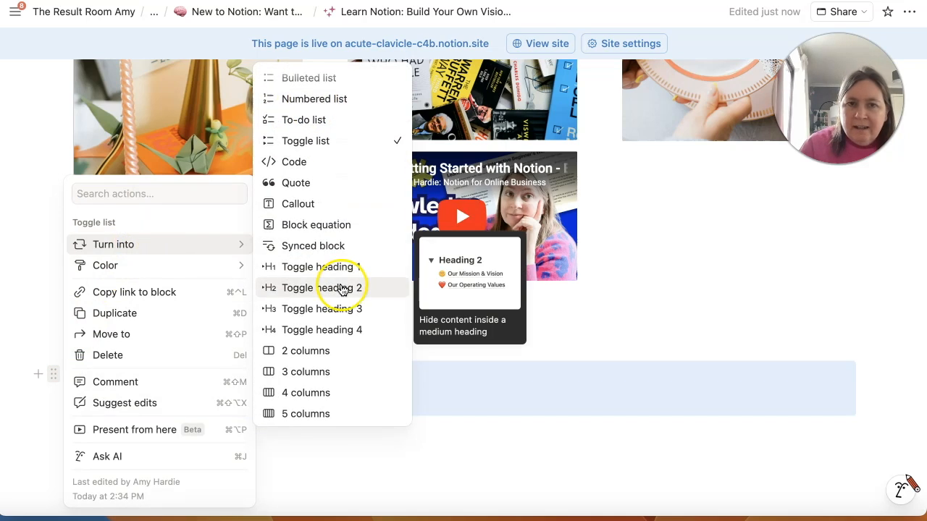
{"action": "left_click", "coordinate": [344, 290]}
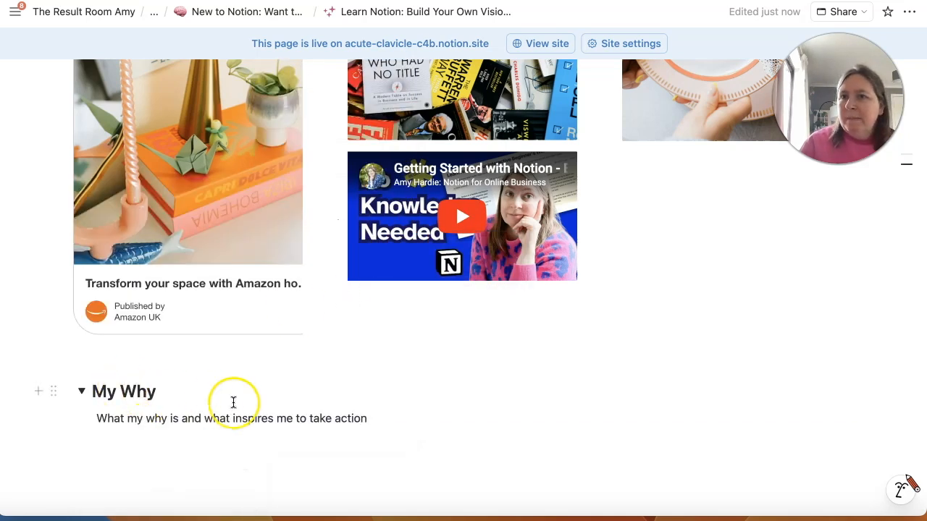
Collapse and expand the My Why toggle heading to check how it hides and shows its text
{"action": "left_click", "coordinate": [81, 392]}
{"action": "left_click", "coordinate": [81, 393]}
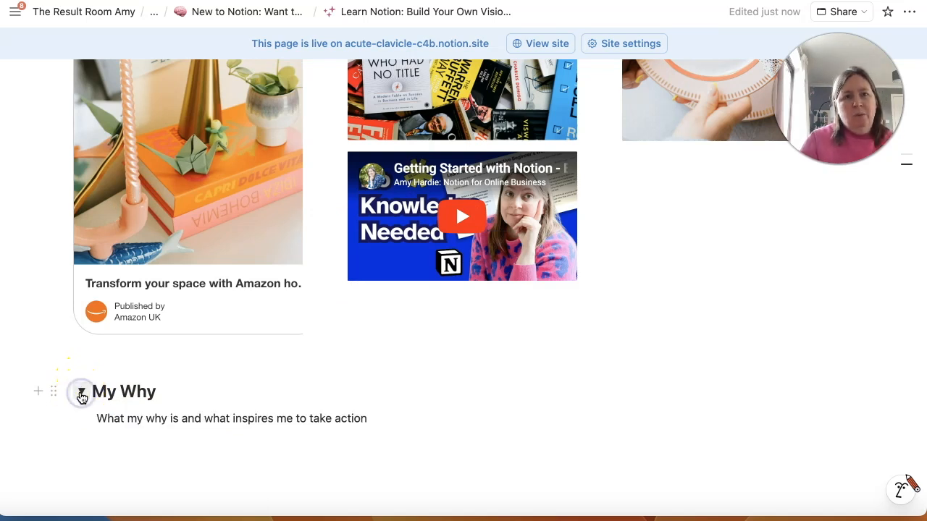
{"action": "left_click", "coordinate": [81, 393]}
{"action": "scroll", "coordinate": [102, 304], "scroll_direction": "up", "scroll_amount": 15}
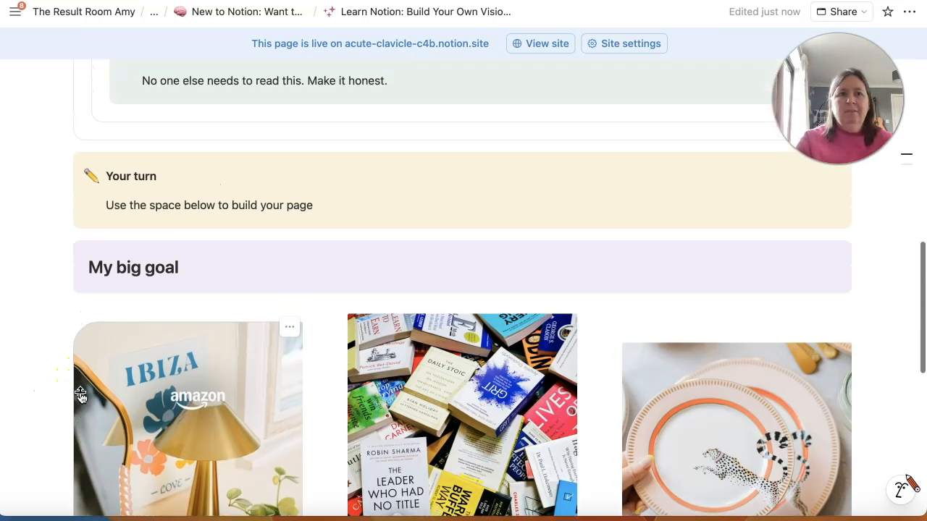
Open the "Move it to your workspace" lesson on the training page and read Step 1 on creating a sub-page
{"action": "scroll", "coordinate": [103, 291], "scroll_direction": "up", "scroll_amount": 1}
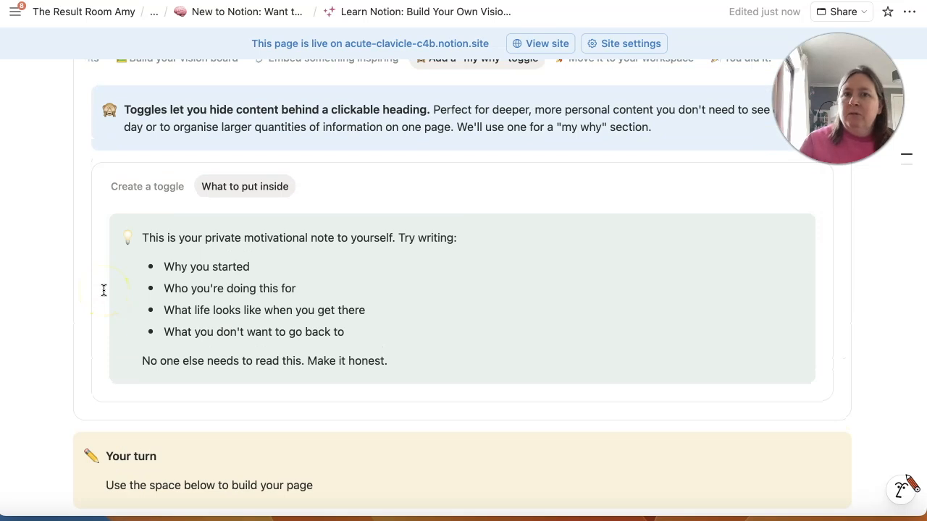
{"action": "scroll", "coordinate": [217, 290], "scroll_direction": "up", "scroll_amount": 4}
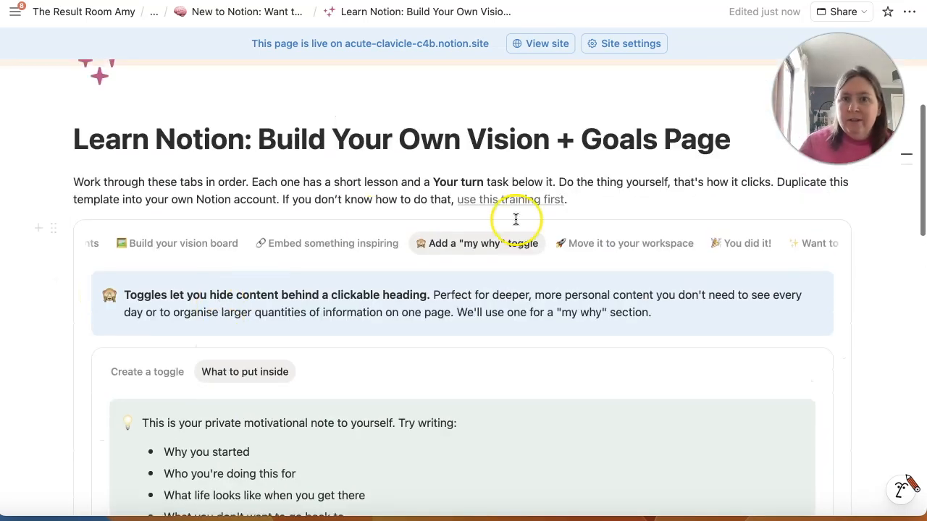
{"action": "left_click", "coordinate": [621, 243]}
{"action": "scroll", "coordinate": [621, 243], "scroll_direction": "down", "scroll_amount": 5}
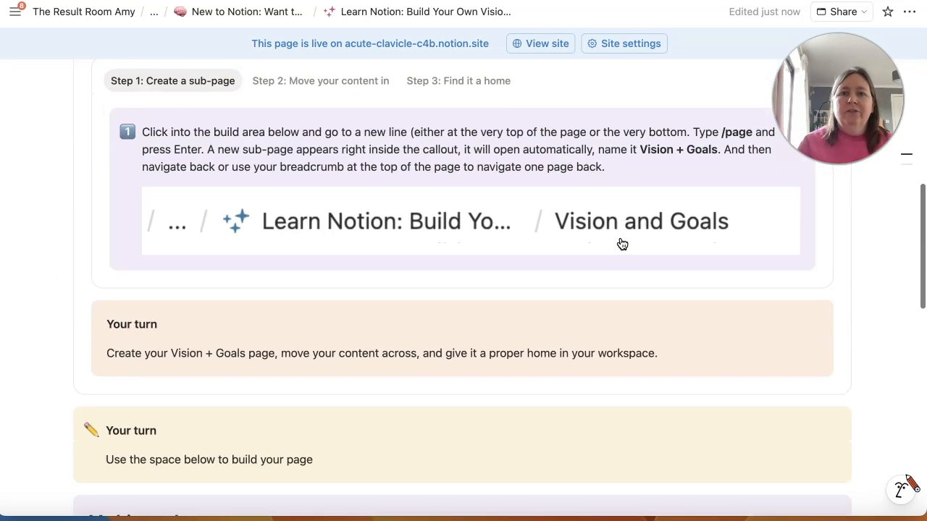
{"action": "scroll", "coordinate": [621, 243], "scroll_direction": "up", "scroll_amount": 2}
{"action": "scroll", "coordinate": [622, 244], "scroll_direction": "down", "scroll_amount": 1}
{"action": "scroll", "coordinate": [621, 243], "scroll_direction": "up", "scroll_amount": 2}
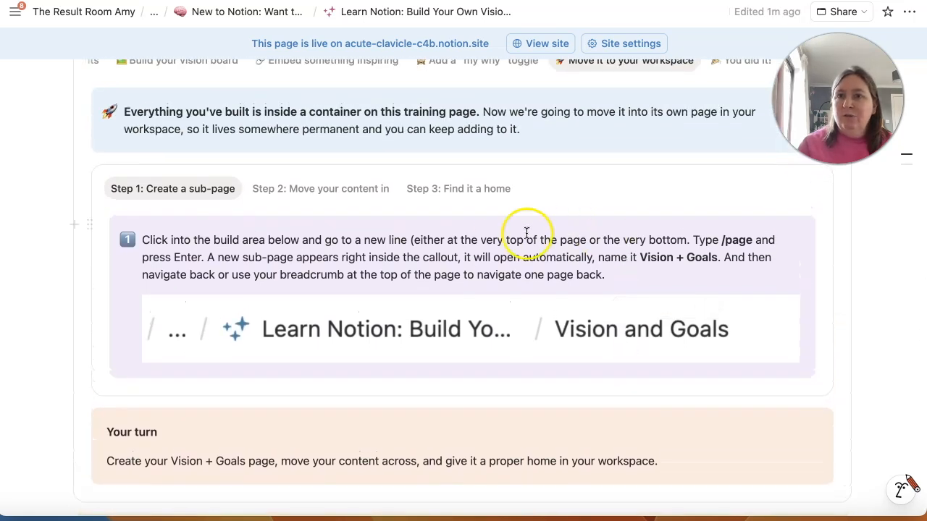
{"action": "scroll", "coordinate": [497, 244], "scroll_direction": "up", "scroll_amount": 2}
{"action": "scroll", "coordinate": [495, 250], "scroll_direction": "down", "scroll_amount": 1}
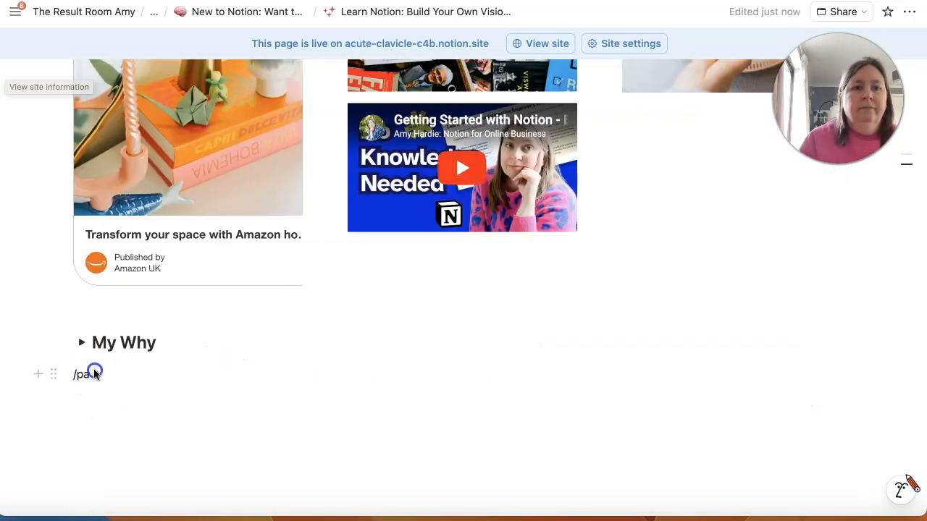
Clear the leftover text beneath the My Why toggle, insert a new sub-page there and title it "Vision Board"
{"action": "key", "text": "BackSpace"}
{"action": "key", "text": "BackSpace"}
{"action": "key", "text": "BackSpace"}
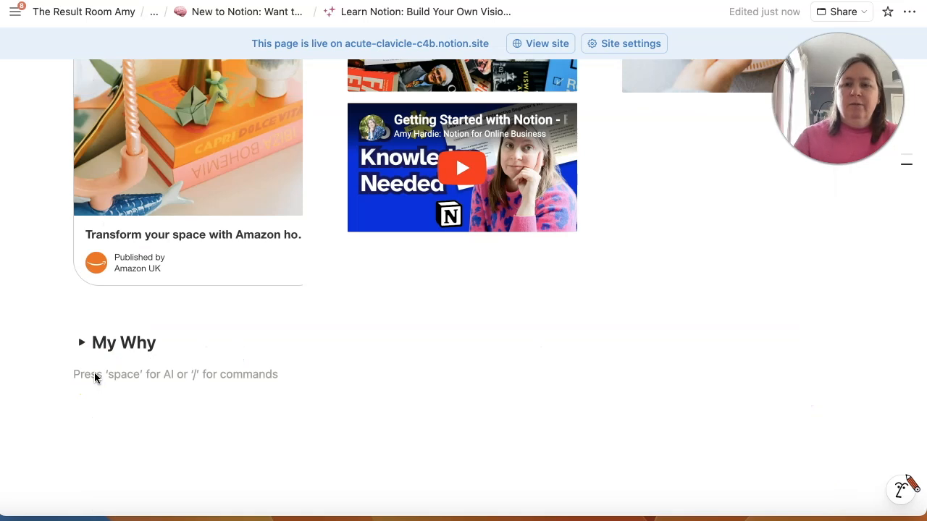
{"action": "type", "text": "/pag"}
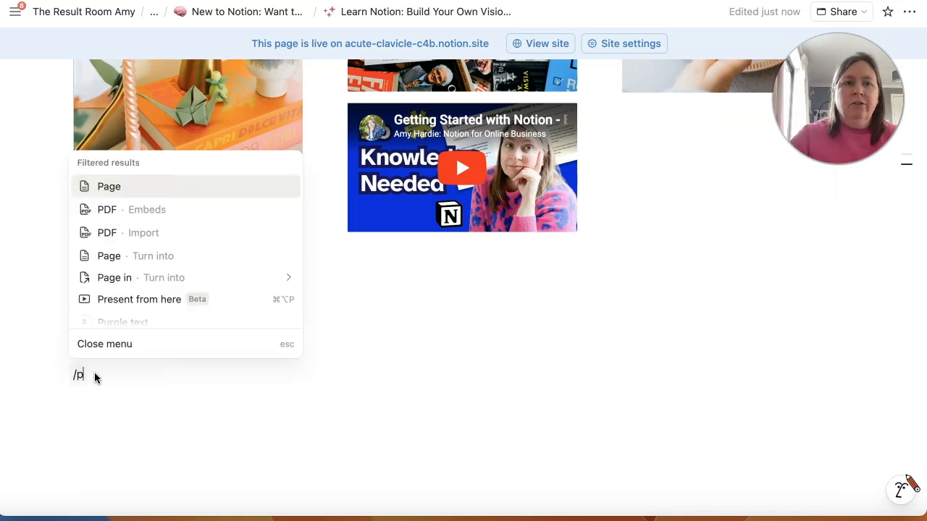
{"action": "left_click", "coordinate": [110, 187]}
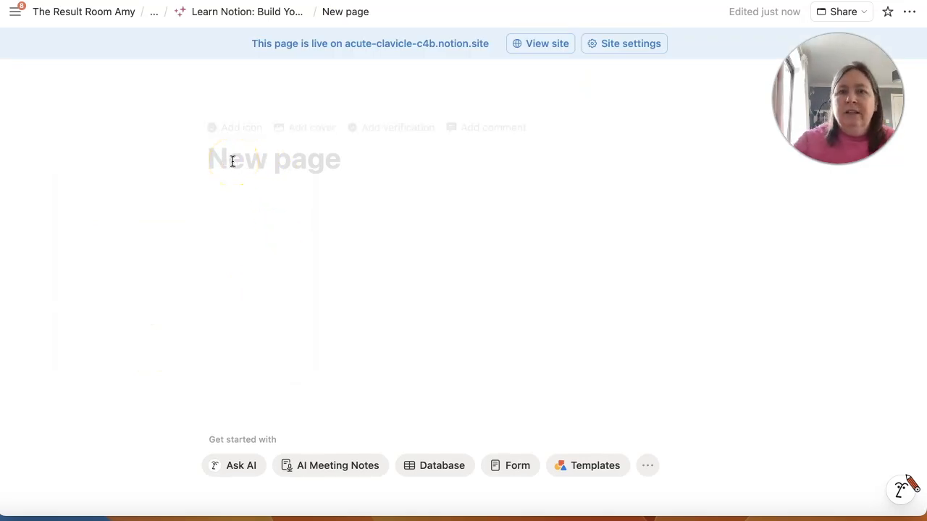
{"action": "type", "text": "Vison Board"}
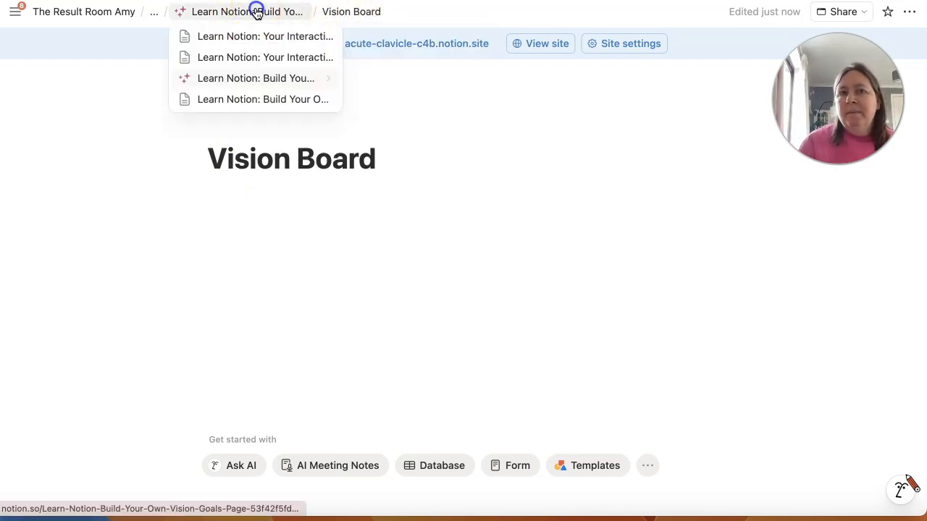
Go back to the training page and move the Vision Board sub-page link up to directly above the My big goal callout
{"action": "left_click", "coordinate": [258, 11]}
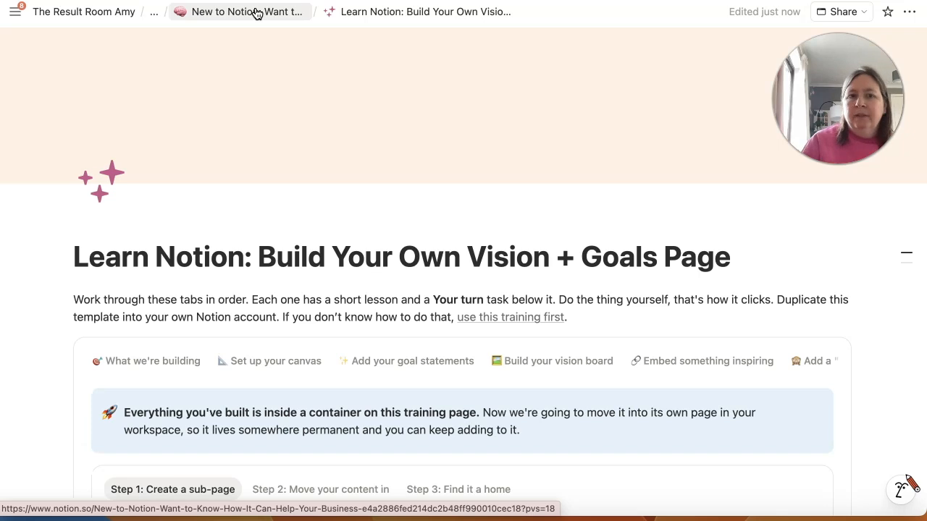
{"action": "scroll", "coordinate": [319, 196], "scroll_direction": "down", "scroll_amount": 15}
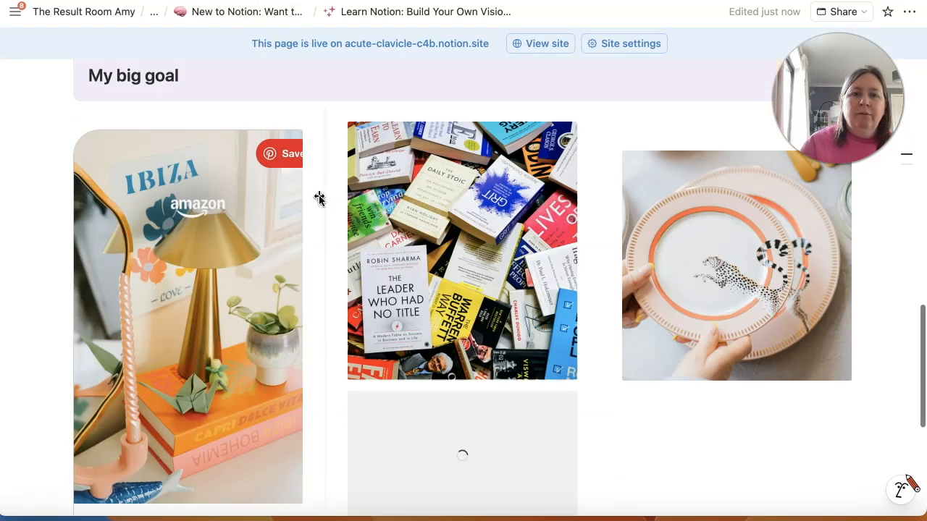
{"action": "scroll", "coordinate": [318, 196], "scroll_direction": "down", "scroll_amount": 5}
{"action": "mouse_move", "coordinate": [129, 362]}
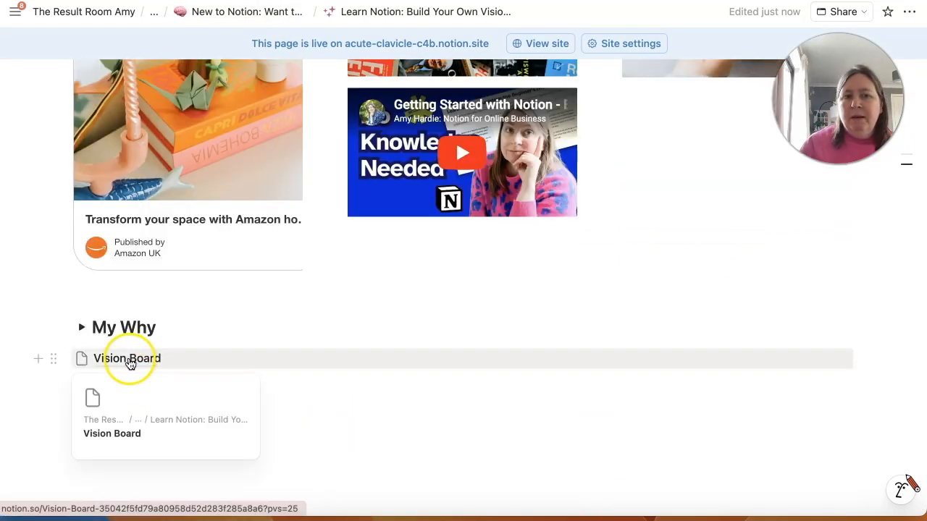
{"action": "left_click", "coordinate": [54, 361]}
{"action": "left_click_drag", "start_coordinate": [54, 362], "coordinate": [149, 224]}
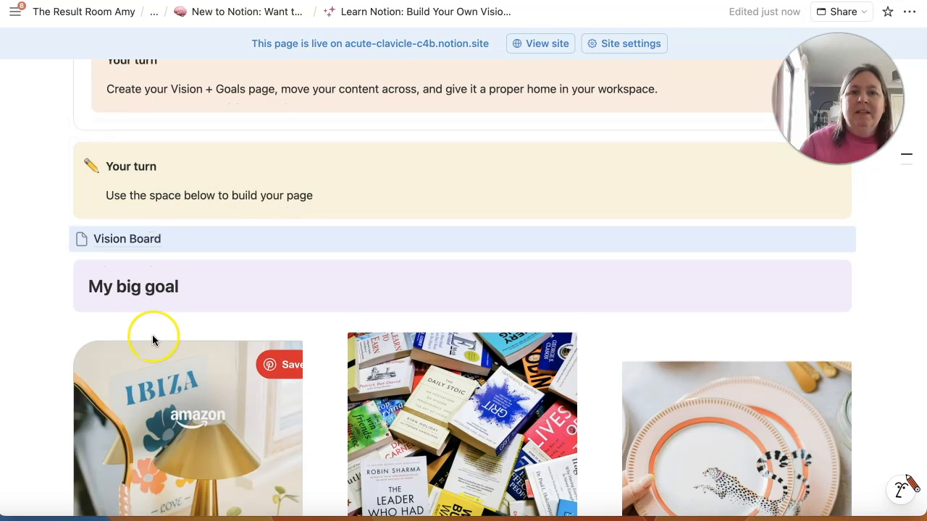
Select all blocks from the My Why toggle up to the My big goal callout and move them into the Vision Board sub-page
{"action": "scroll", "coordinate": [152, 331], "scroll_direction": "down", "scroll_amount": 2}
{"action": "scroll", "coordinate": [188, 387], "scroll_direction": "down", "scroll_amount": 5}
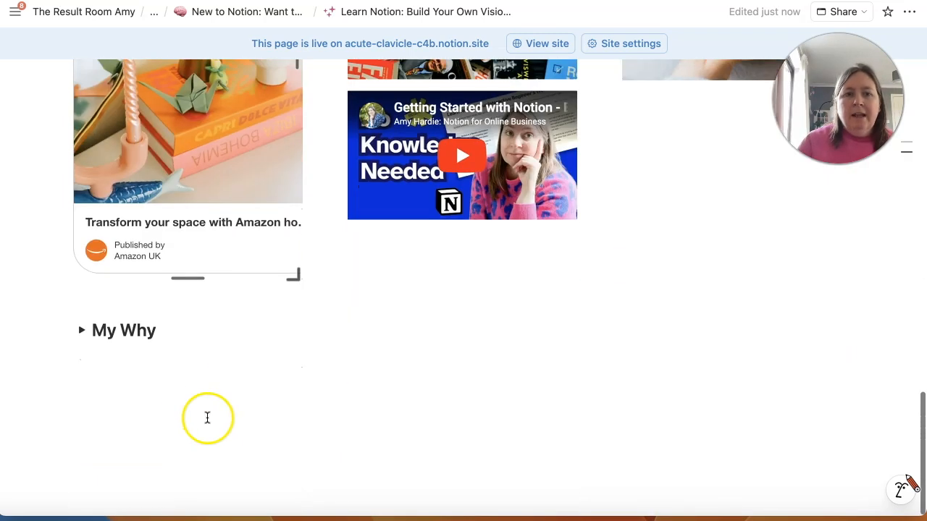
{"action": "left_click_drag", "start_coordinate": [205, 418], "coordinate": [345, 114]}
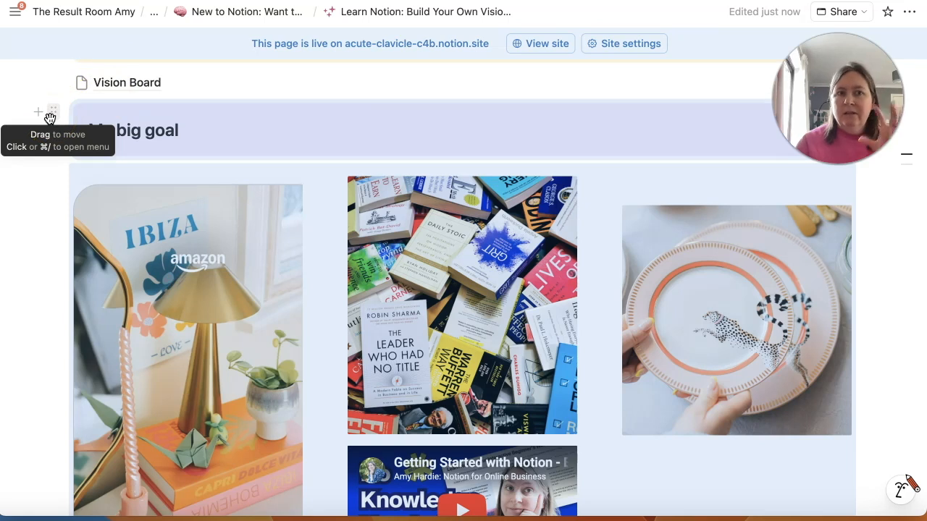
{"action": "left_click_drag", "start_coordinate": [50, 113], "coordinate": [116, 146]}
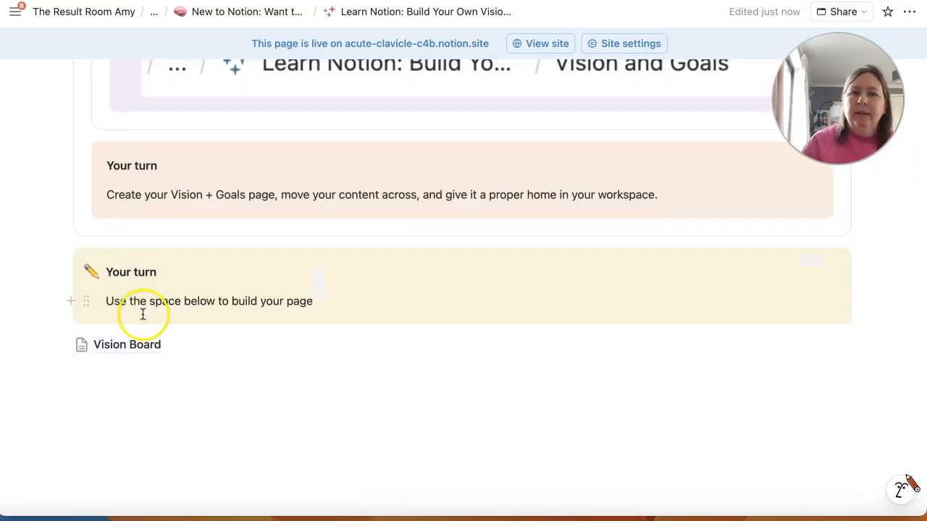
Open the Vision Board sub-page, look over the moved content and set the page to full width
{"action": "left_click", "coordinate": [113, 352]}
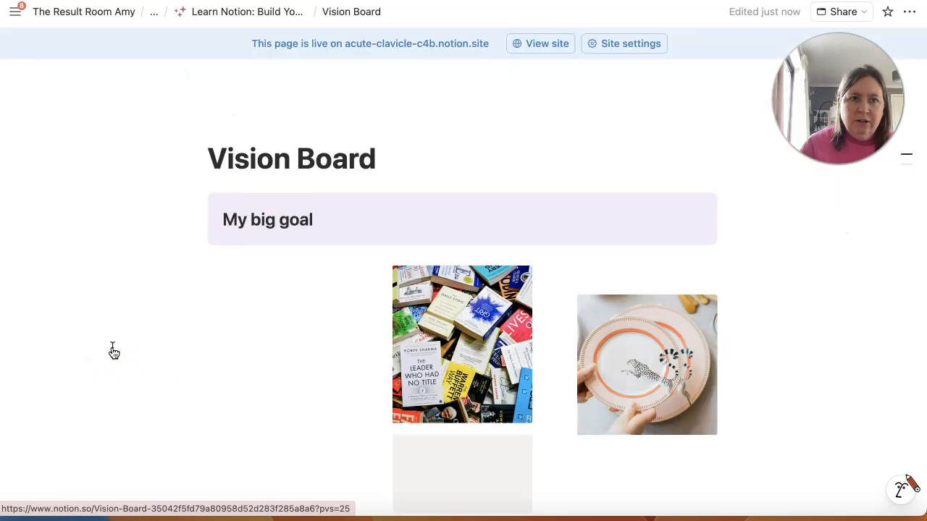
{"action": "scroll", "coordinate": [311, 326], "scroll_direction": "down", "scroll_amount": 5}
{"action": "scroll", "coordinate": [312, 326], "scroll_direction": "up", "scroll_amount": 10}
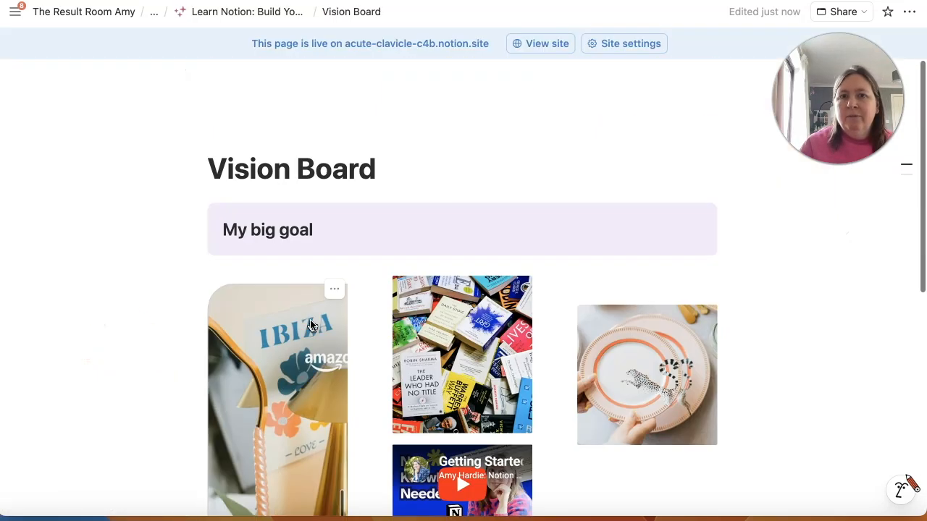
{"action": "left_click", "coordinate": [909, 12]}
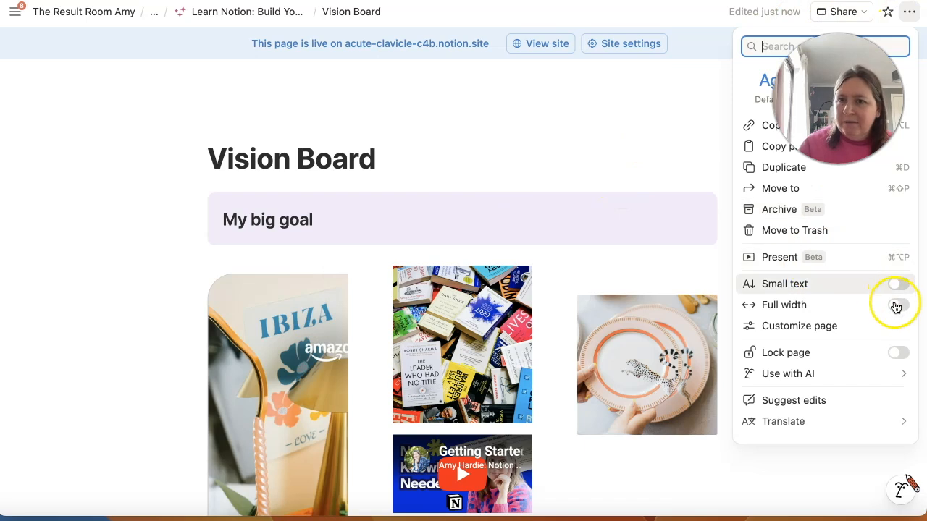
{"action": "left_click", "coordinate": [902, 304]}
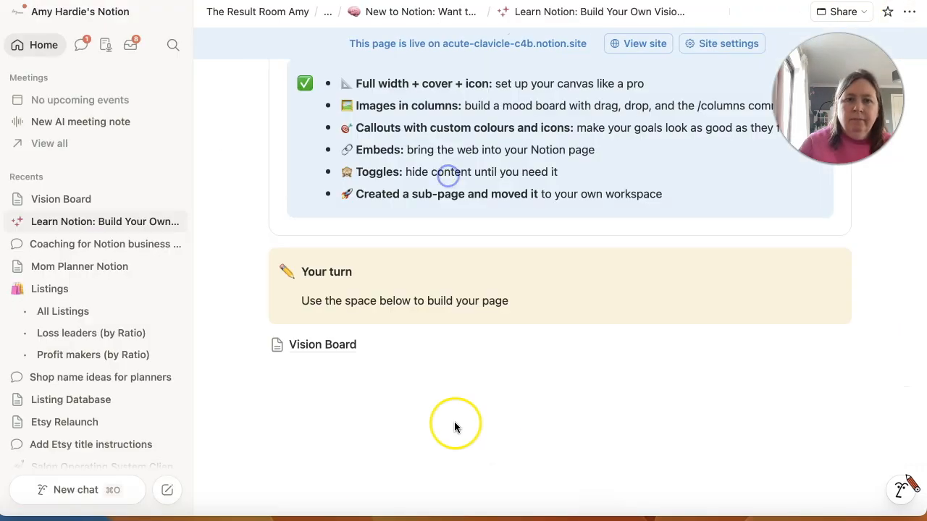
Open the Vision Board page, add it to the favorites and find it in the sidebar's Favorites list
{"action": "left_click", "coordinate": [333, 346]}
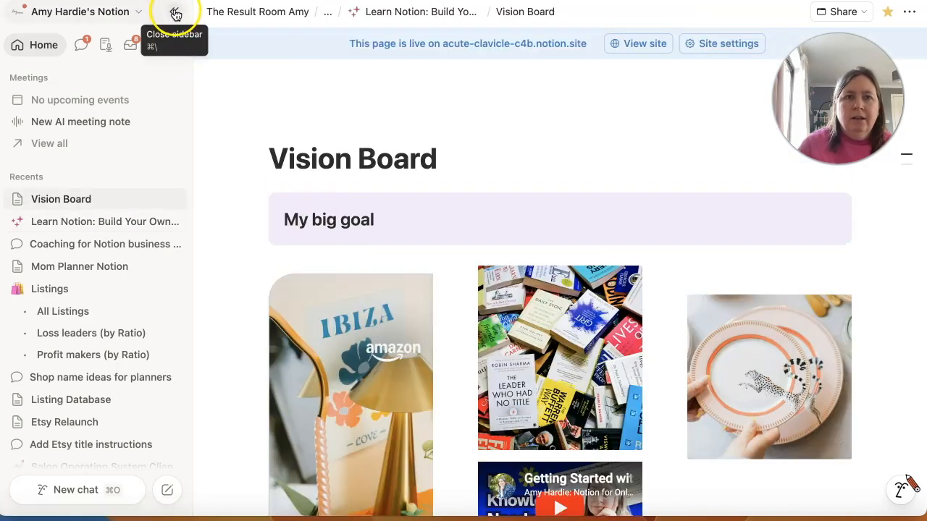
{"action": "left_click", "coordinate": [174, 12]}
{"action": "left_click", "coordinate": [888, 13]}
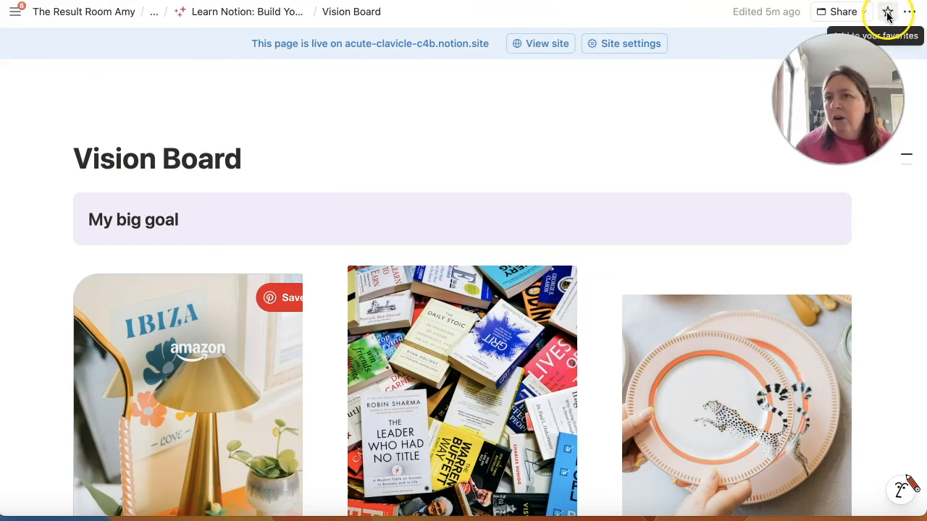
{"action": "left_click", "coordinate": [888, 13]}
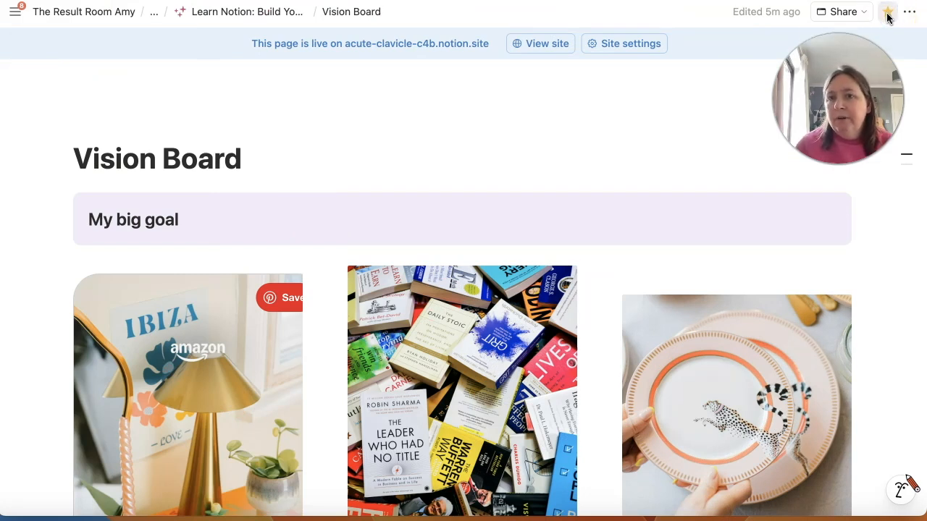
{"action": "left_click", "coordinate": [17, 13]}
{"action": "scroll", "coordinate": [35, 250], "scroll_direction": "down", "scroll_amount": 5}
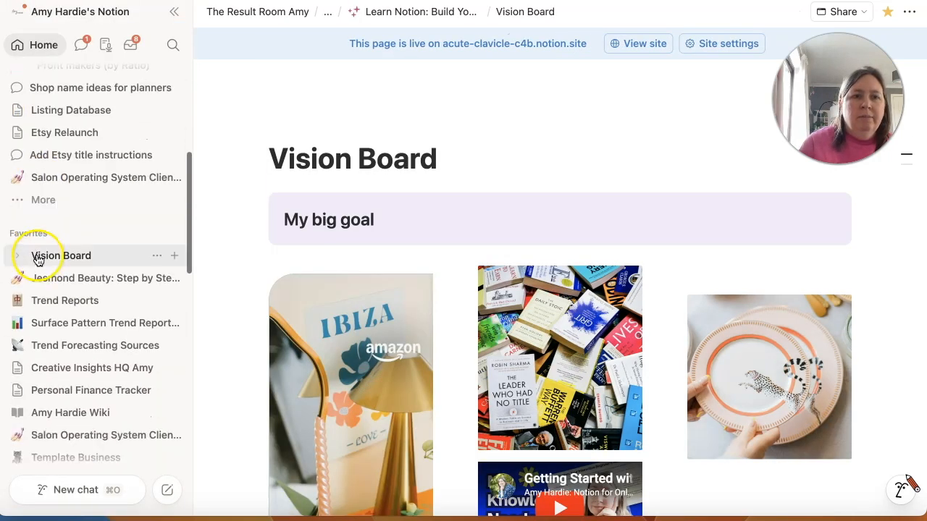
Remove the Vision Board page from the favorites using its entry in the Favorites list
{"action": "left_click", "coordinate": [157, 255]}
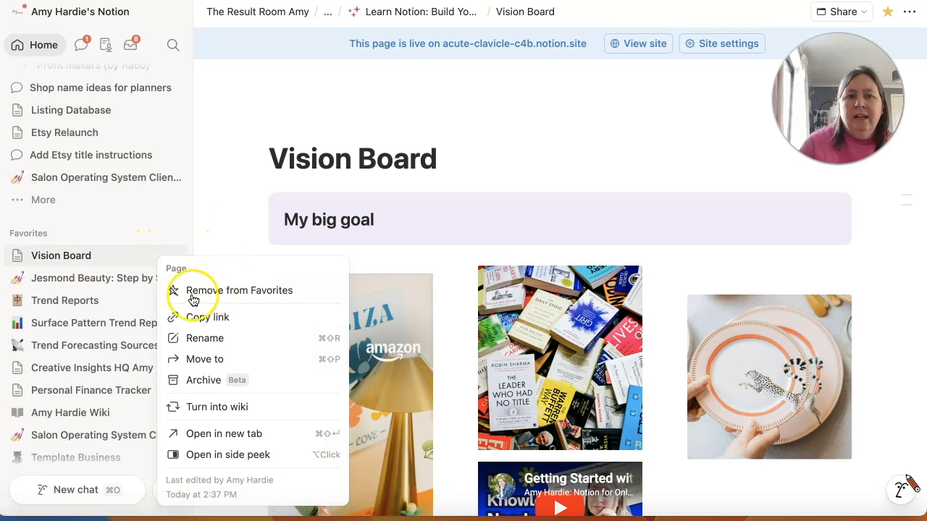
{"action": "left_click", "coordinate": [218, 289]}
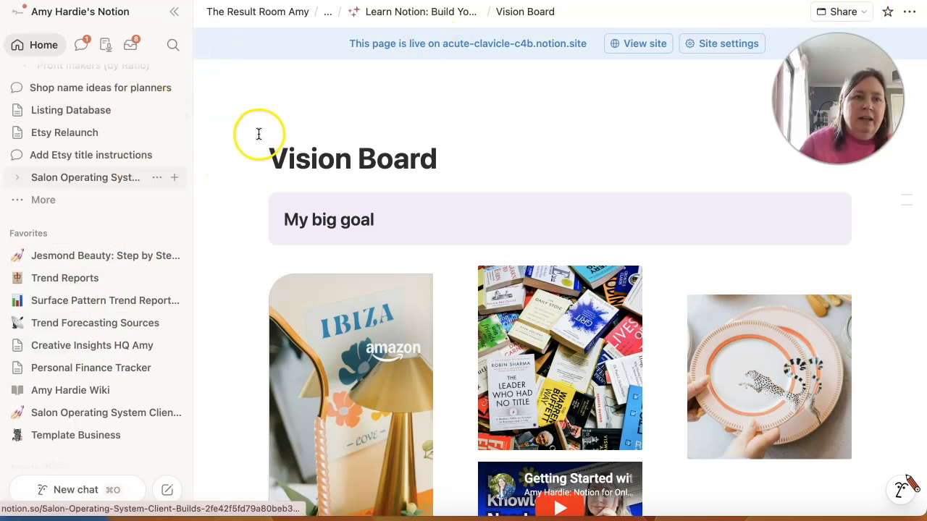
{"action": "scroll", "coordinate": [110, 208], "scroll_direction": "up", "scroll_amount": 4}
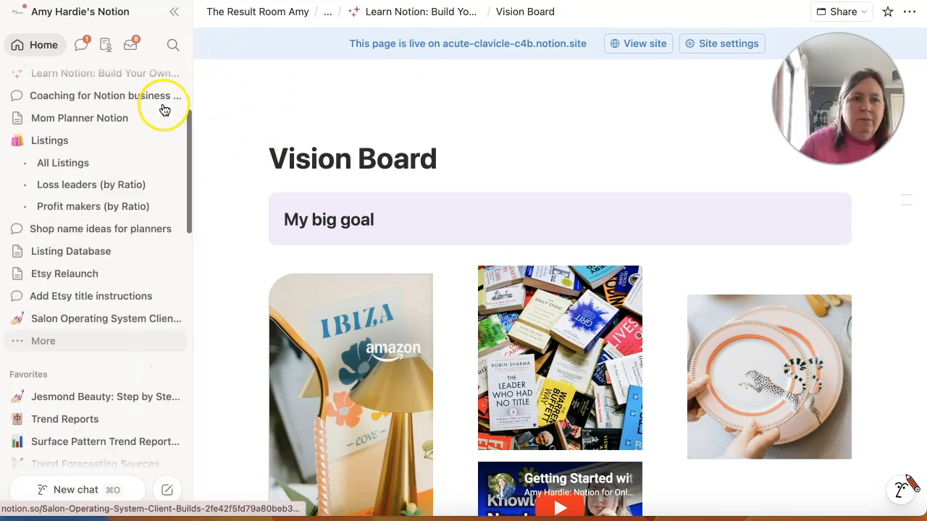
{"action": "scroll", "coordinate": [45, 259], "scroll_direction": "up", "scroll_amount": 4}
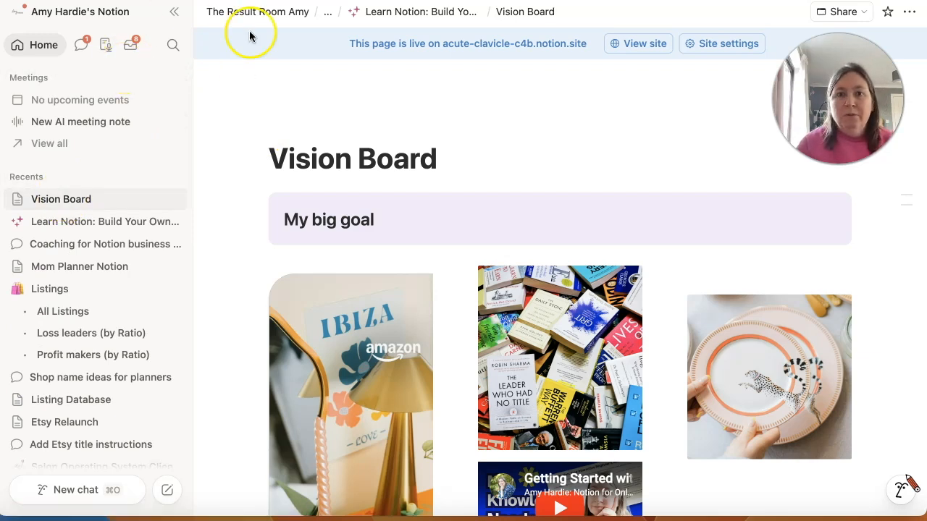
Return from the Vision Board page to the Learn Notion training page and hide the sidebar
{"action": "mouse_move", "coordinate": [76, 201]}
{"action": "left_mouse_down"}
{"action": "mouse_move", "coordinate": [138, 143]}
{"action": "mouse_move", "coordinate": [141, 262]}
{"action": "mouse_move", "coordinate": [169, 294]}
{"action": "mouse_move", "coordinate": [95, 340]}
{"action": "mouse_move", "coordinate": [86, 332]}
{"action": "mouse_move", "coordinate": [91, 210]}
{"action": "mouse_move", "coordinate": [77, 198]}
{"action": "left_mouse_up"}
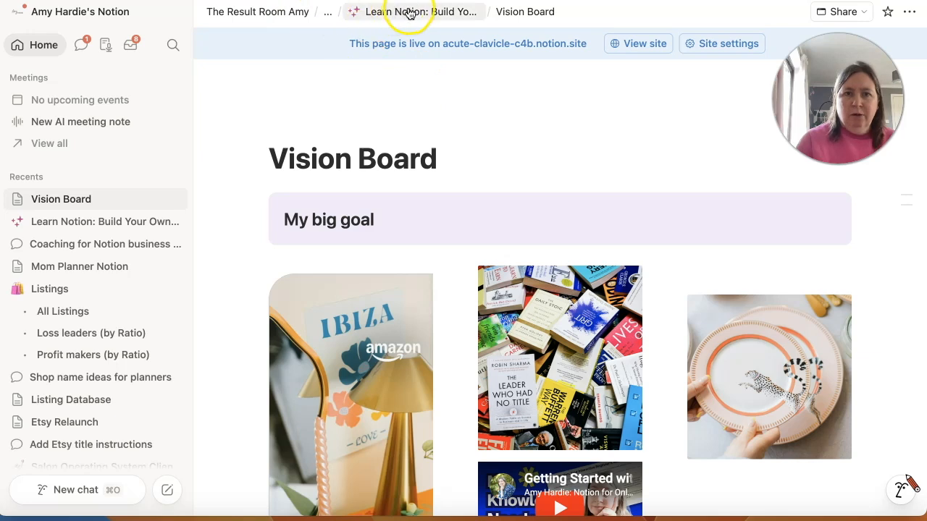
{"action": "mouse_move", "coordinate": [409, 13]}
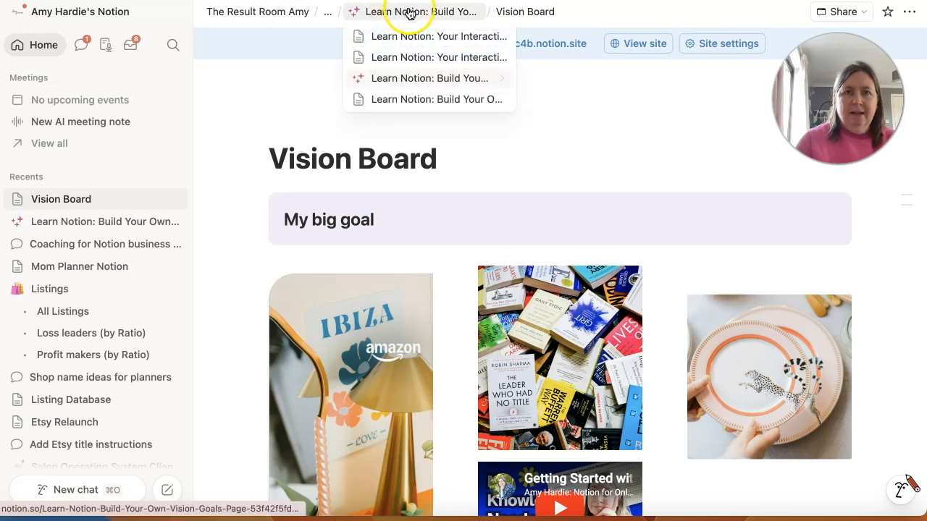
{"action": "left_click", "coordinate": [512, 133]}
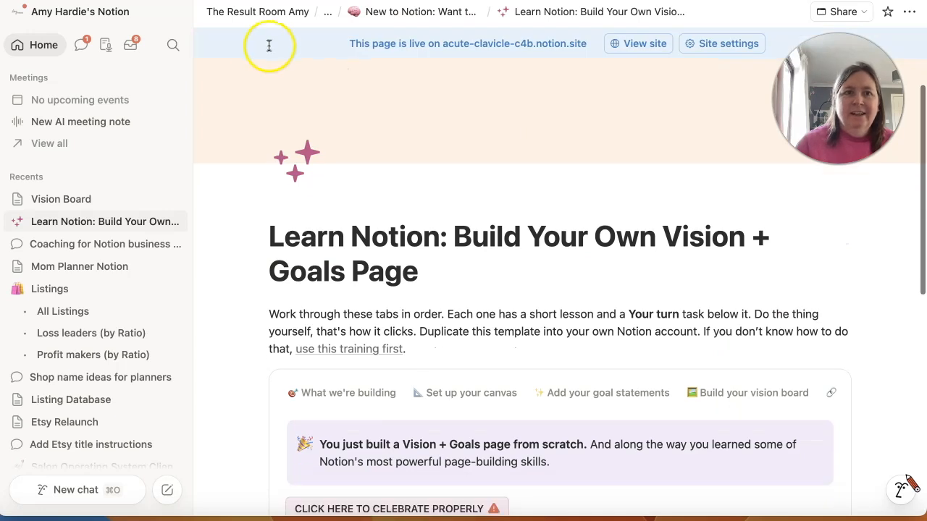
{"action": "left_click", "coordinate": [176, 12]}
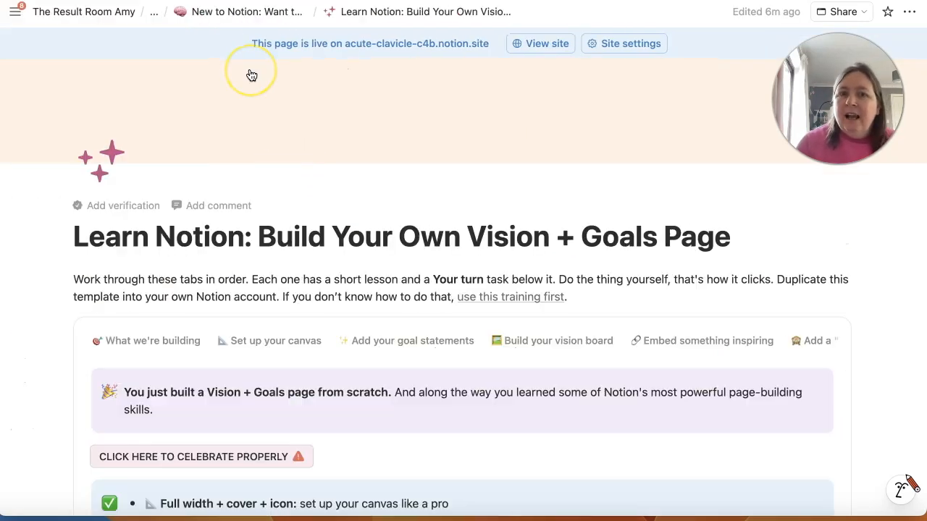
Look through the "Move it to your workspace" and "You did it!" lessons at the end of the training
{"action": "scroll", "coordinate": [505, 265], "scroll_direction": "down", "scroll_amount": 1}
{"action": "scroll", "coordinate": [701, 304], "scroll_direction": "right", "scroll_amount": 5}
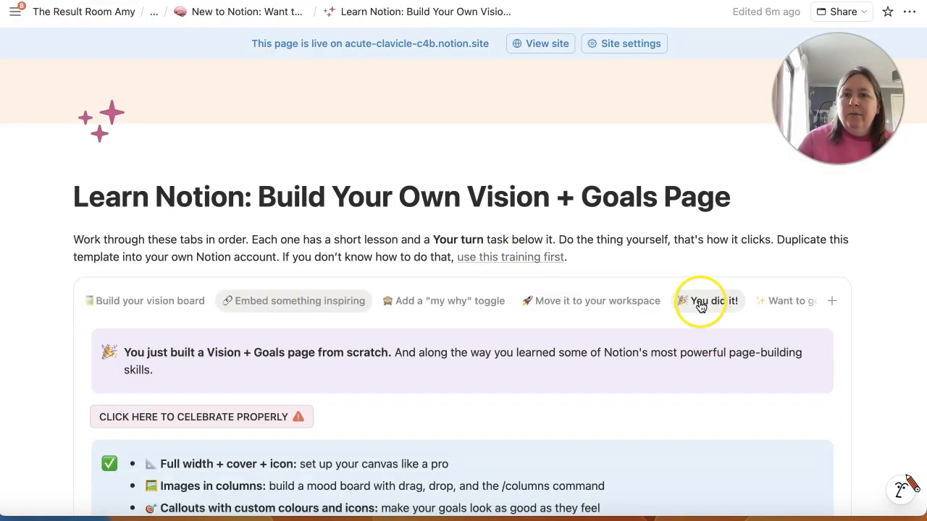
{"action": "left_click", "coordinate": [564, 301]}
{"action": "left_click", "coordinate": [662, 300]}
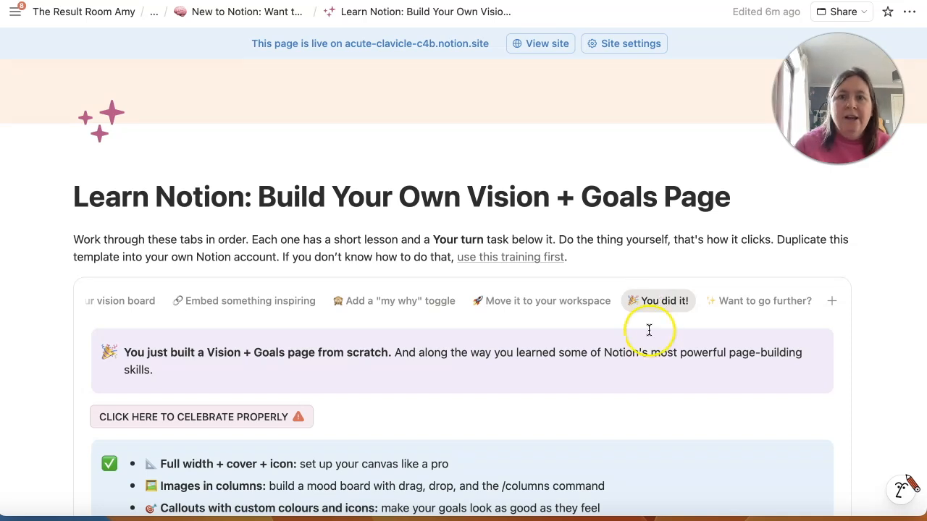
{"action": "scroll", "coordinate": [648, 335], "scroll_direction": "down", "scroll_amount": 1}
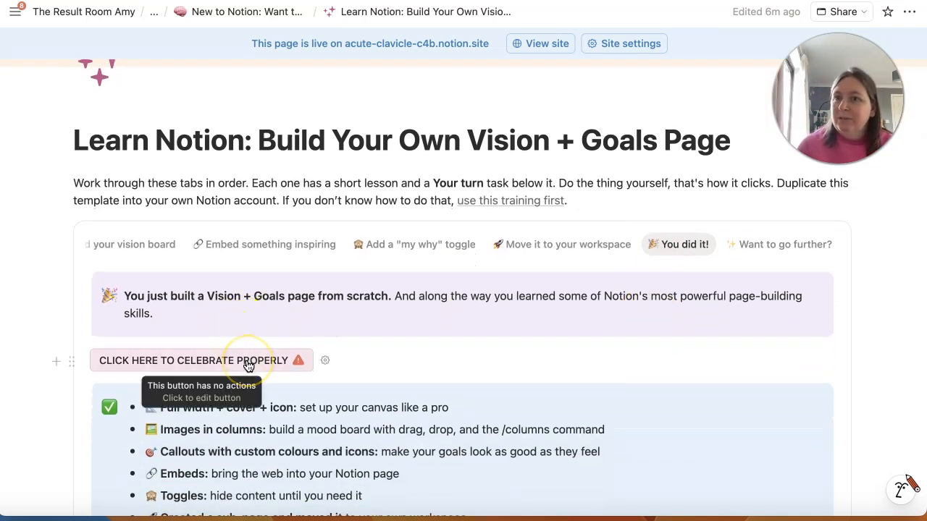